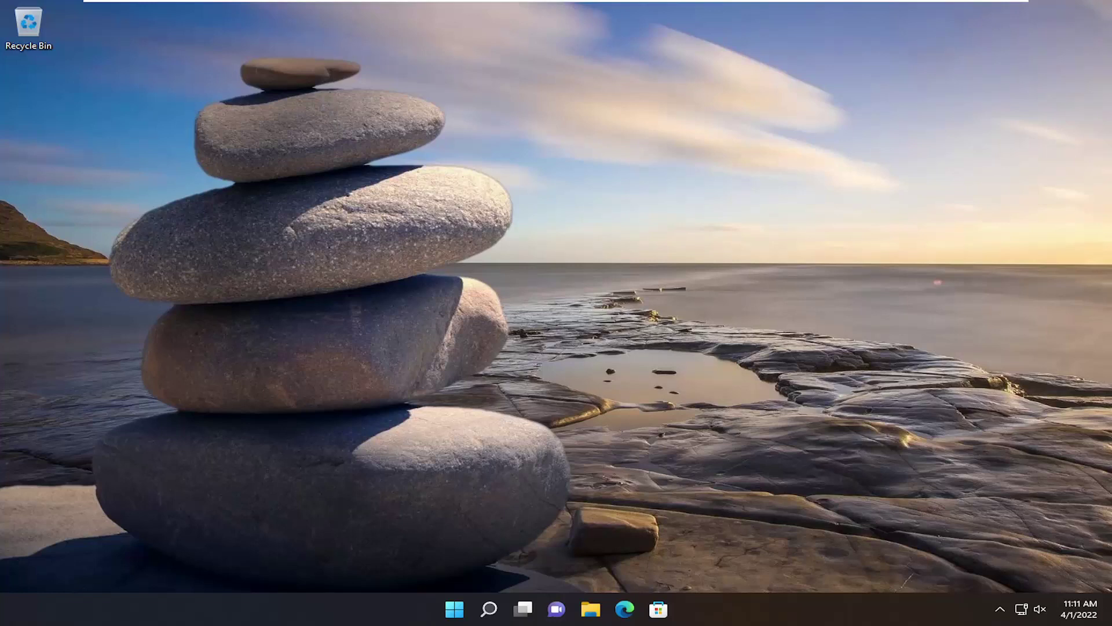
# Search for 'device manager' and launch Device Manager
pyautogui.click(490, 609)
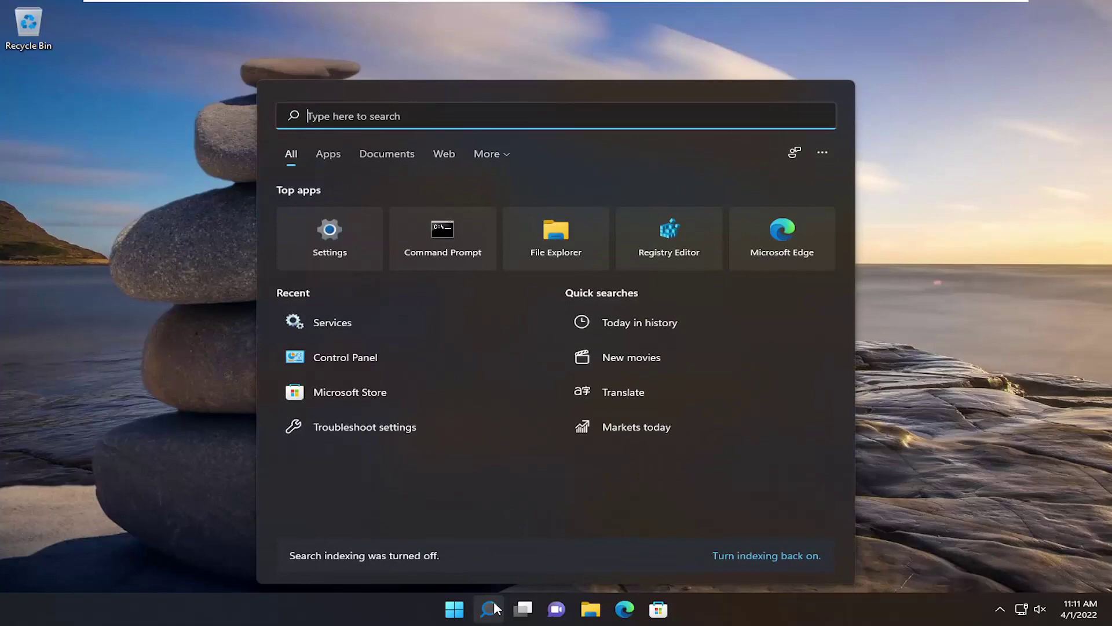
pyautogui.write('device manage')
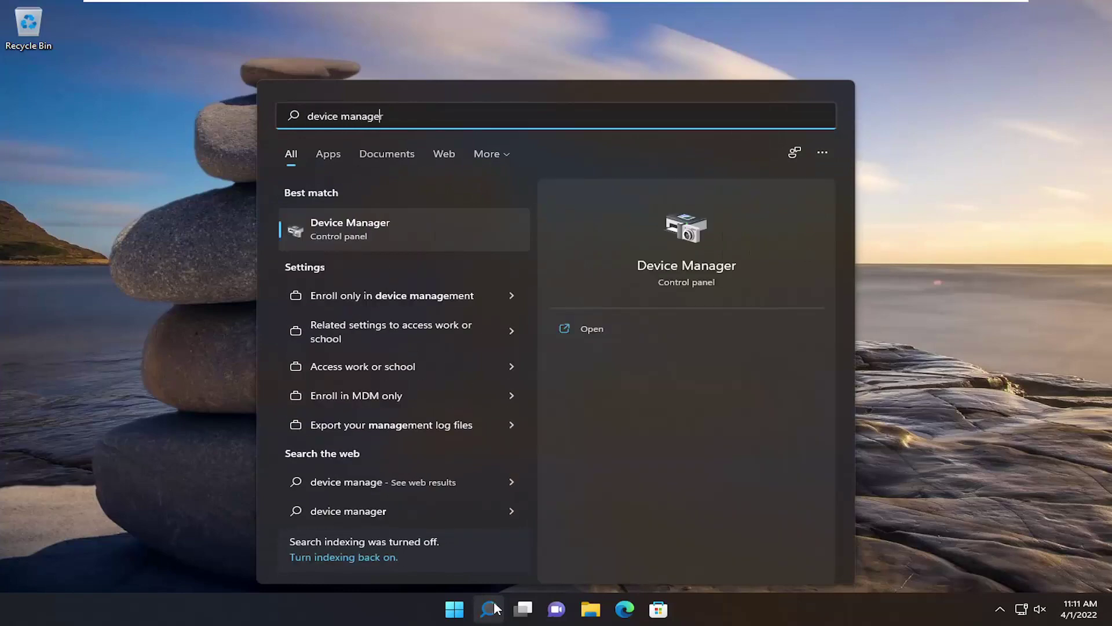
pyautogui.write('r')
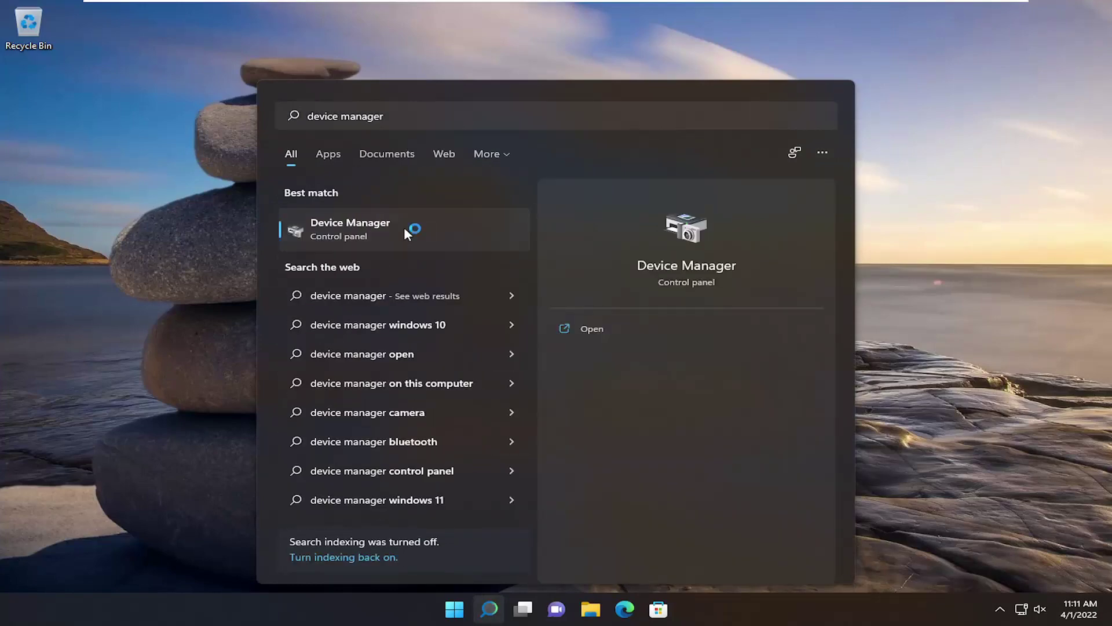
pyautogui.click(405, 228)
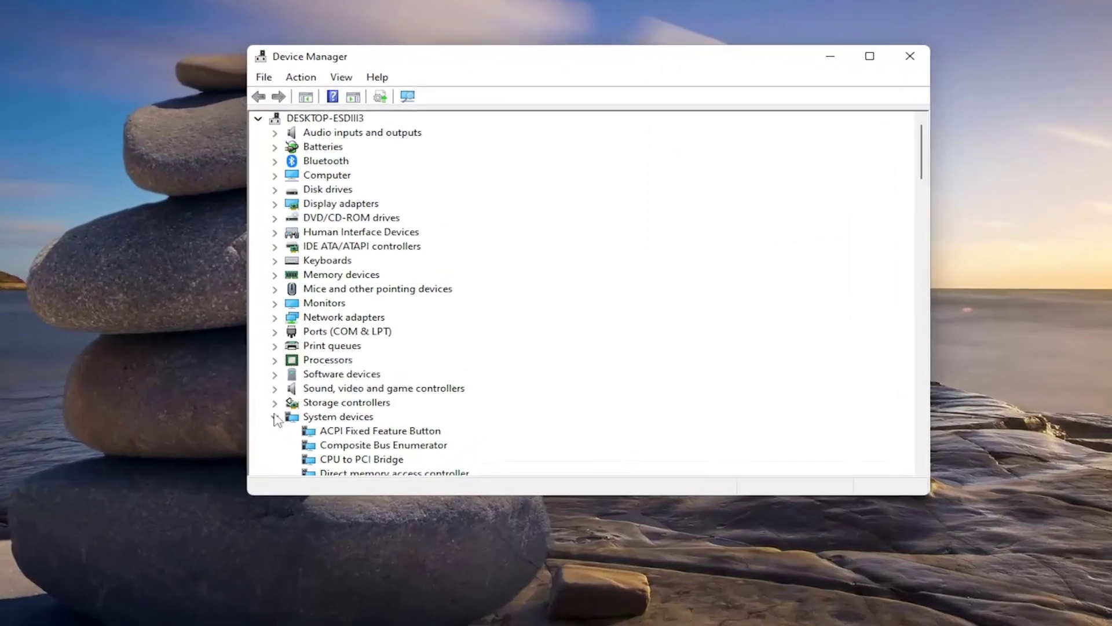
# Collapse System devices and expand Universal Serial Bus controllers
pyautogui.click(85, 358)
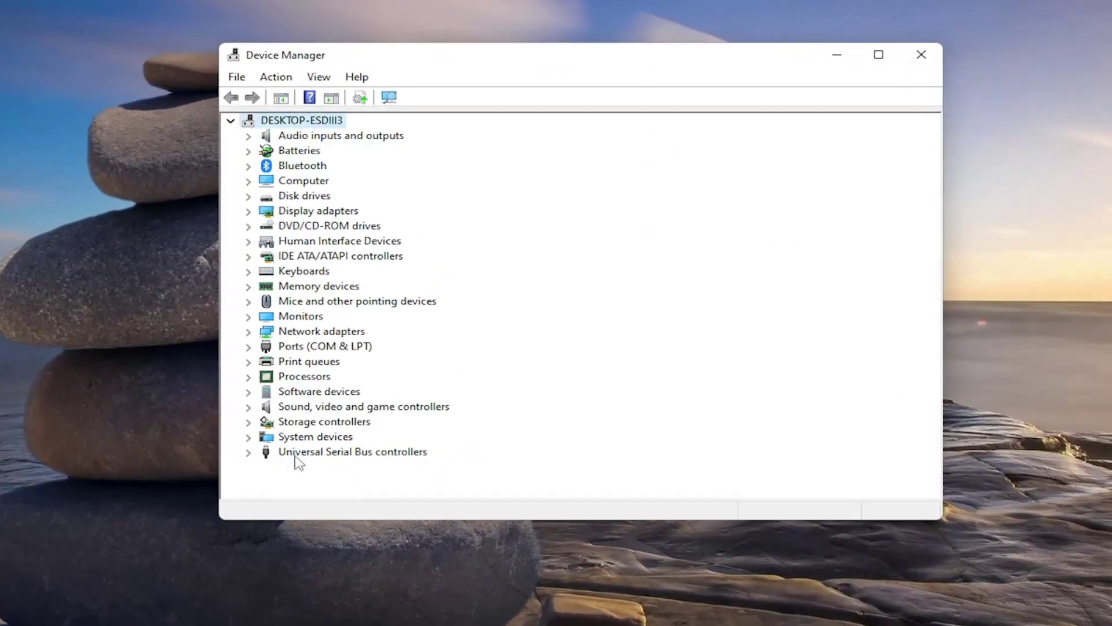
pyautogui.click(361, 455)
pyautogui.doubleClick(368, 455)
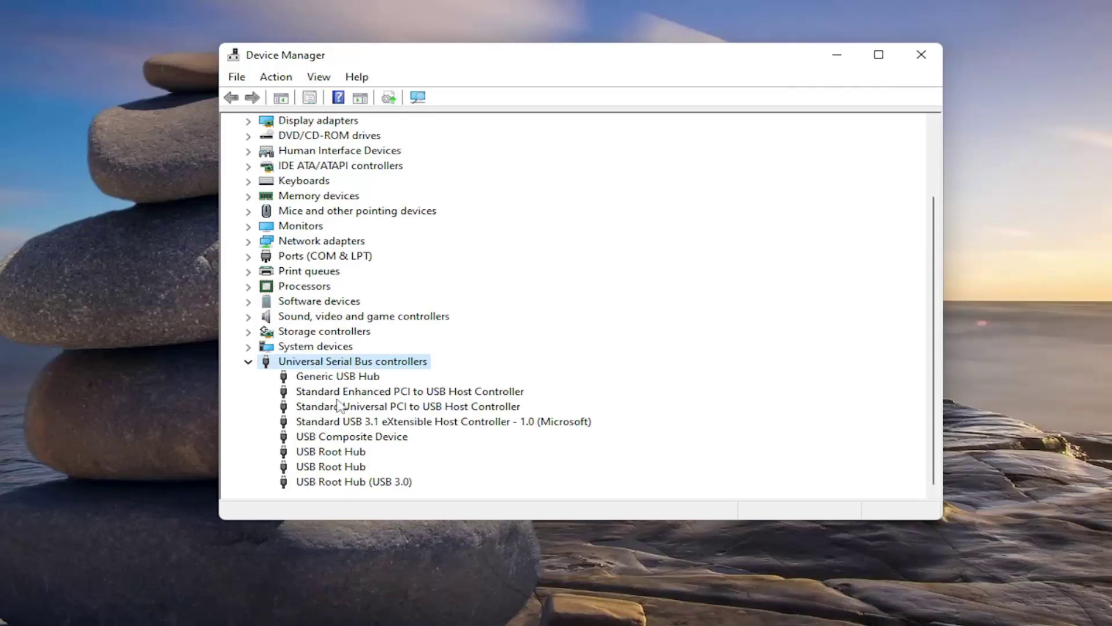
# Turn off 'Allow the computer to turn off this device to save power' for both USB Root Hubs
pyautogui.click(307, 455)
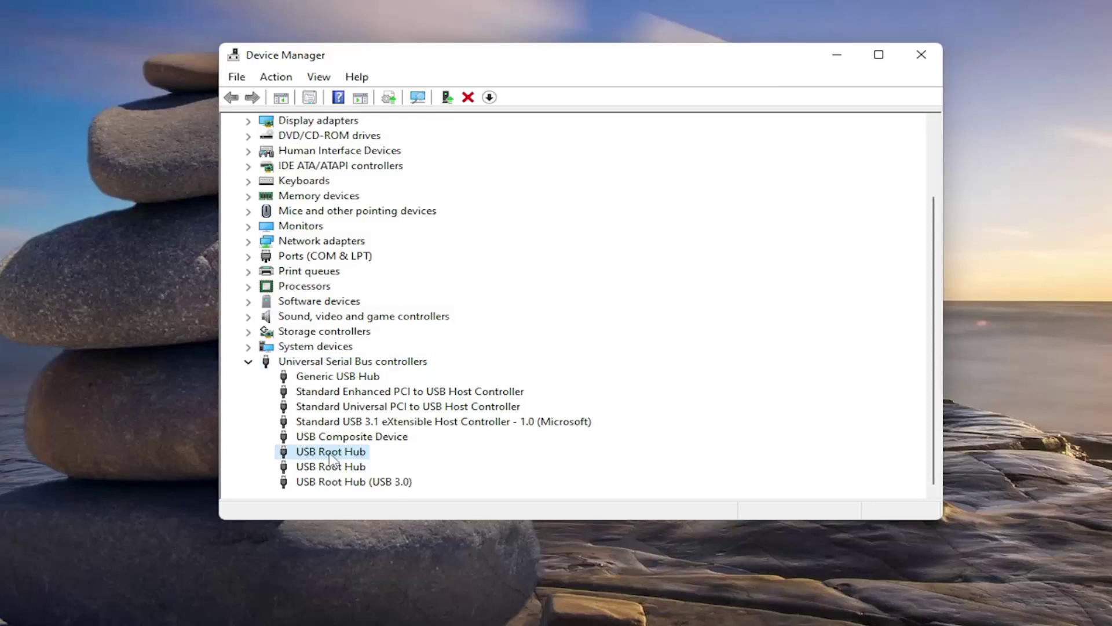
pyautogui.doubleClick(331, 455)
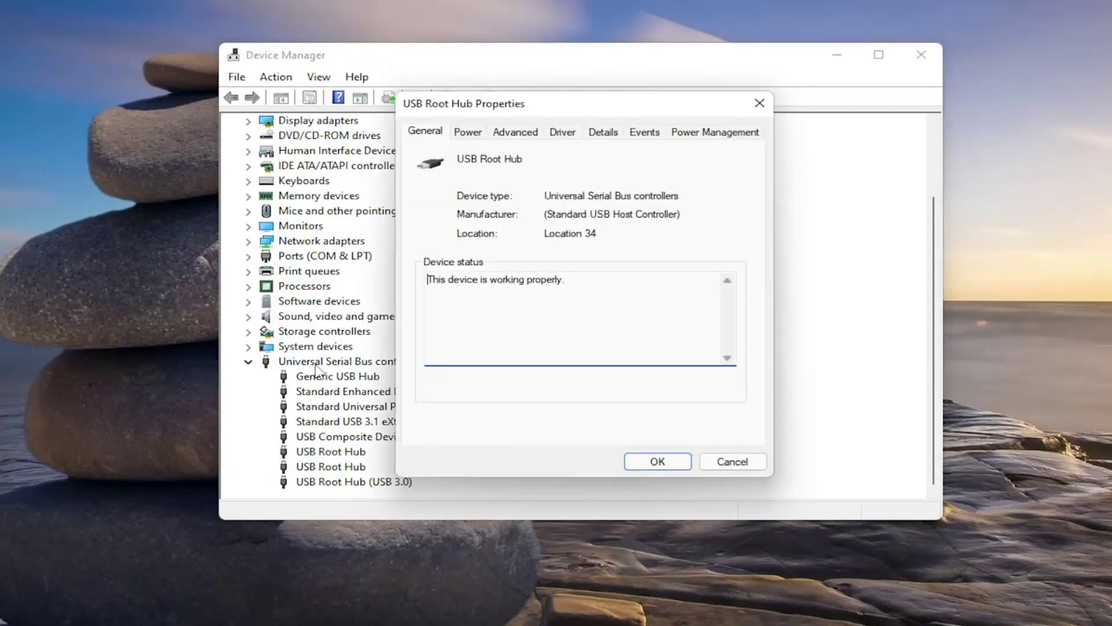
pyautogui.click(720, 135)
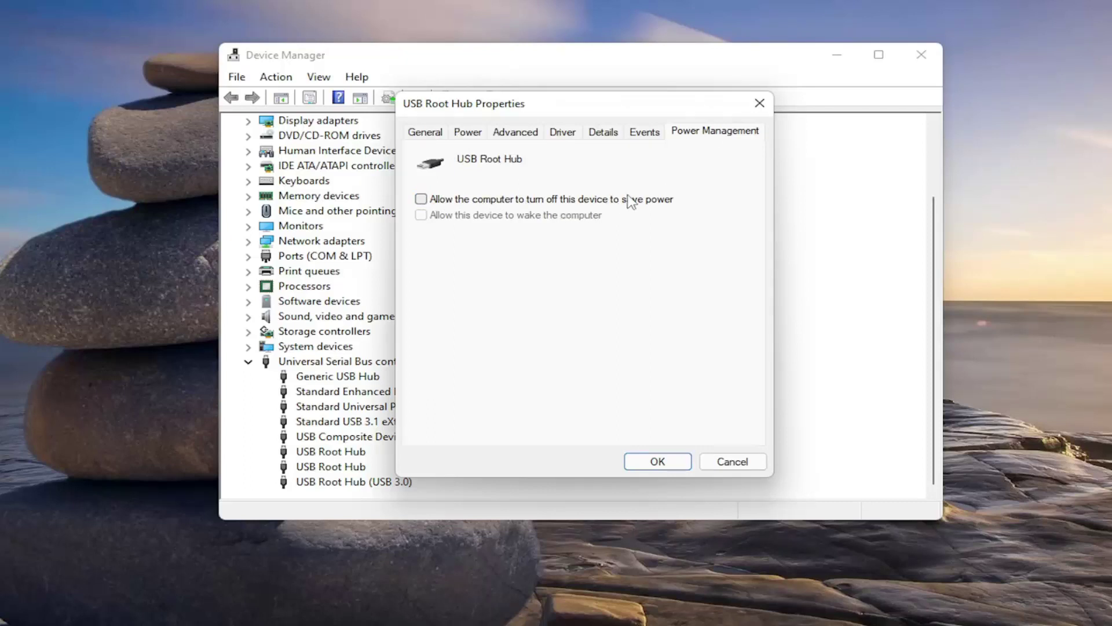
pyautogui.click(643, 462)
pyautogui.doubleClick(332, 466)
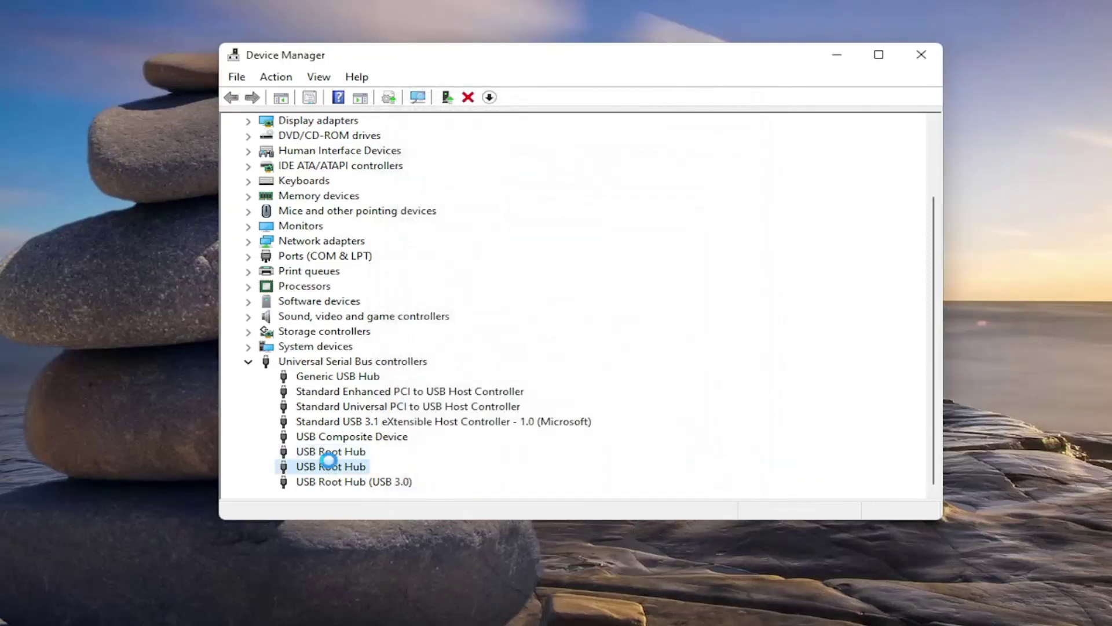
pyautogui.click(708, 131)
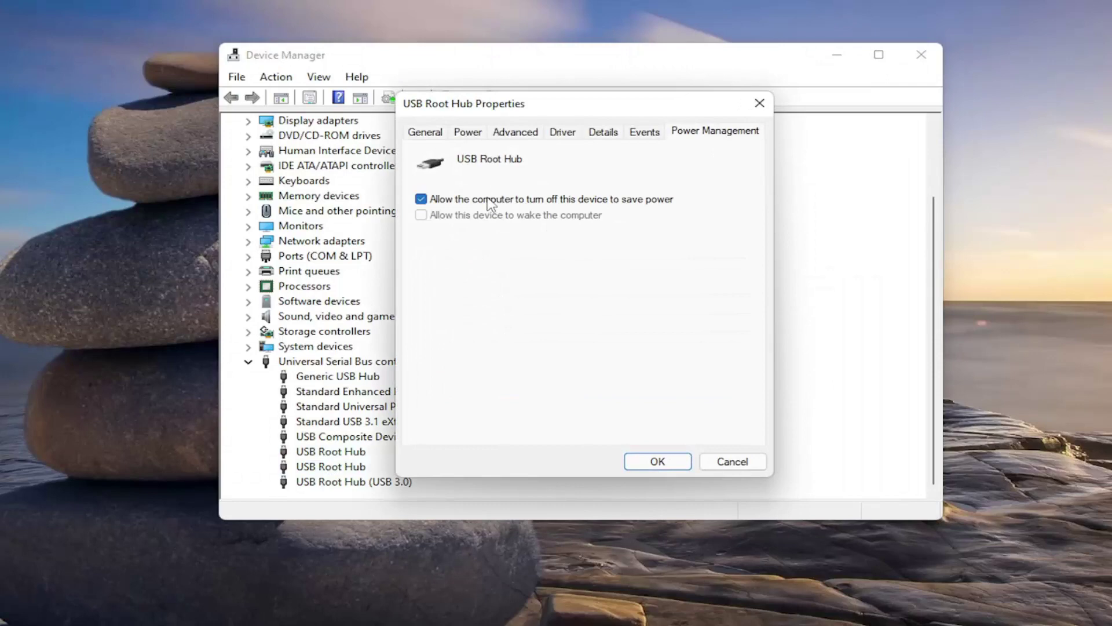
pyautogui.click(492, 203)
pyautogui.click(660, 461)
# Disable power-saving turn-off for USB Root Hub (USB 3.0)
pyautogui.doubleClick(389, 483)
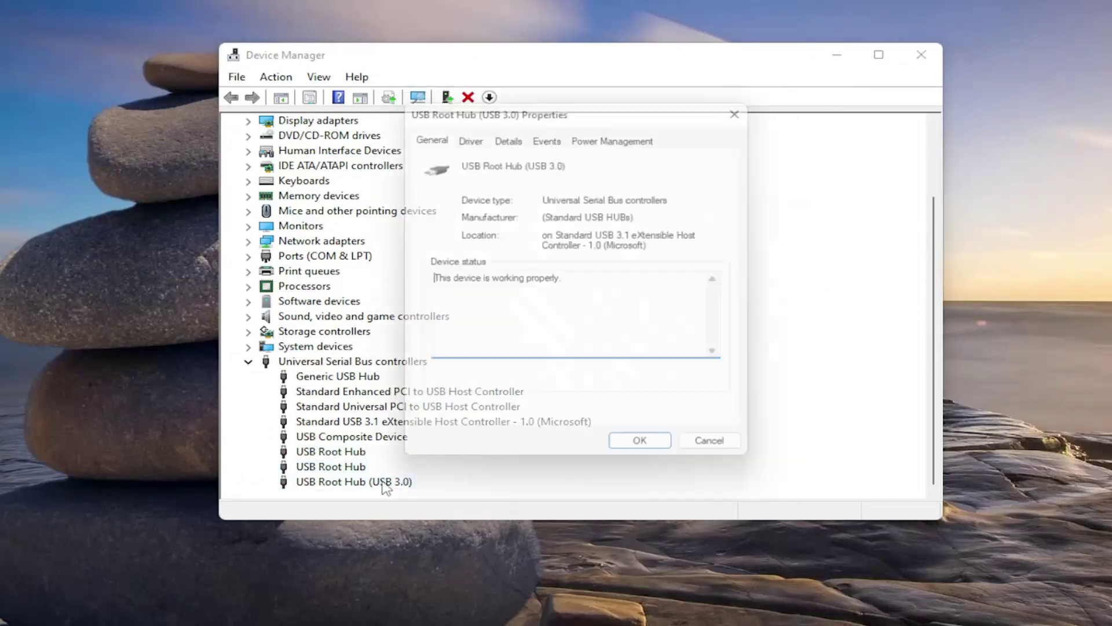
pyautogui.click(624, 133)
pyautogui.click(486, 203)
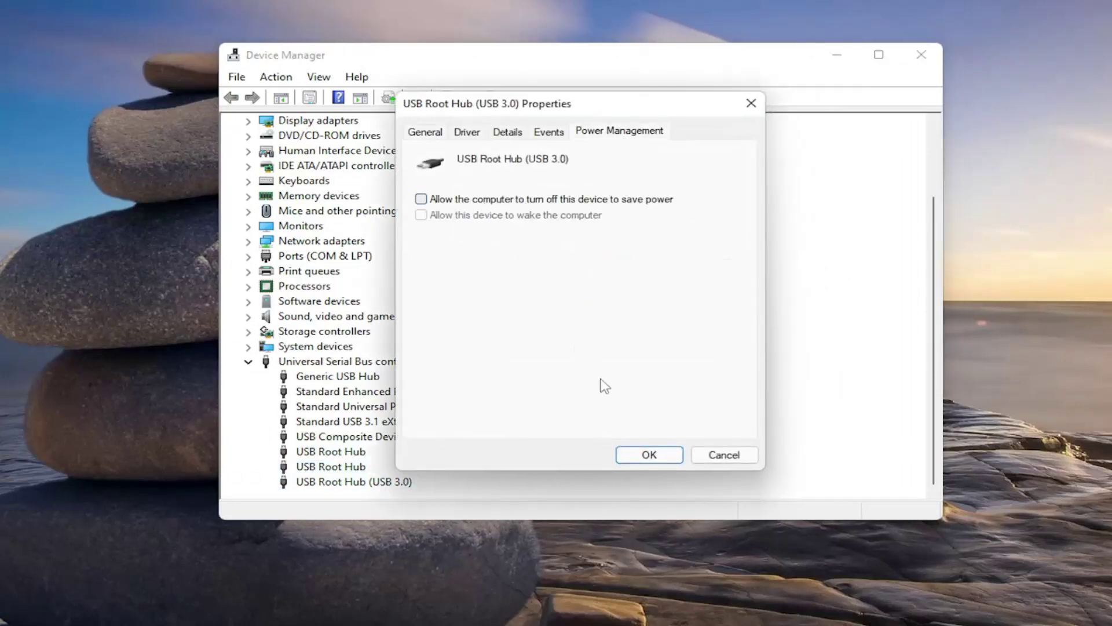
pyautogui.click(659, 454)
# Check USB Composite Device, then disable power-saving turn-off for the USB 3.1 eXtensible Host Controller
pyautogui.doubleClick(376, 440)
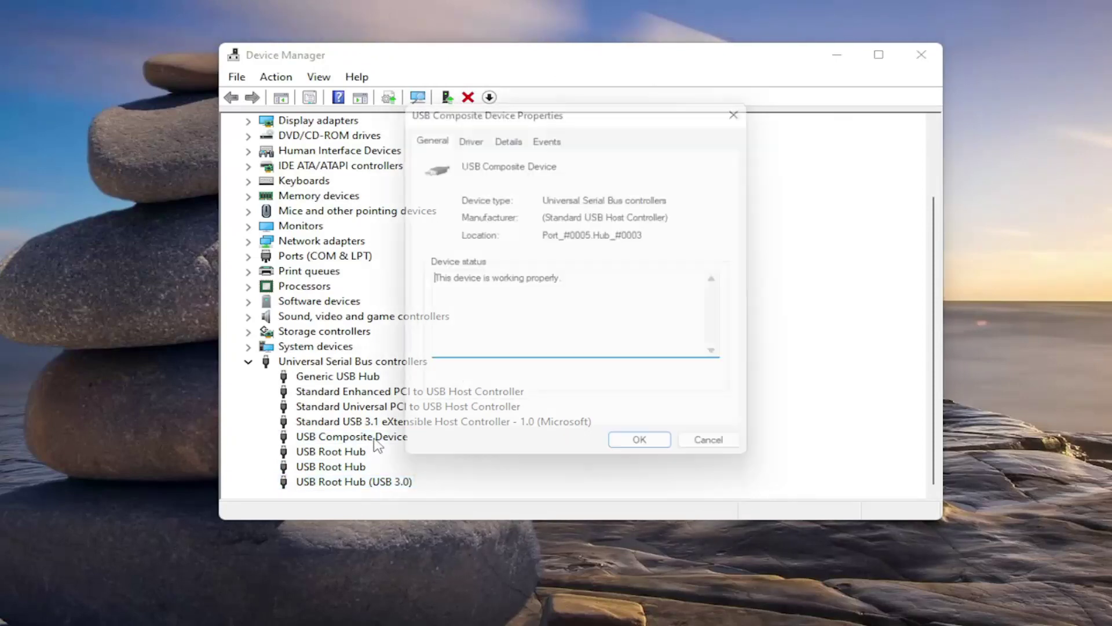
pyautogui.click(752, 104)
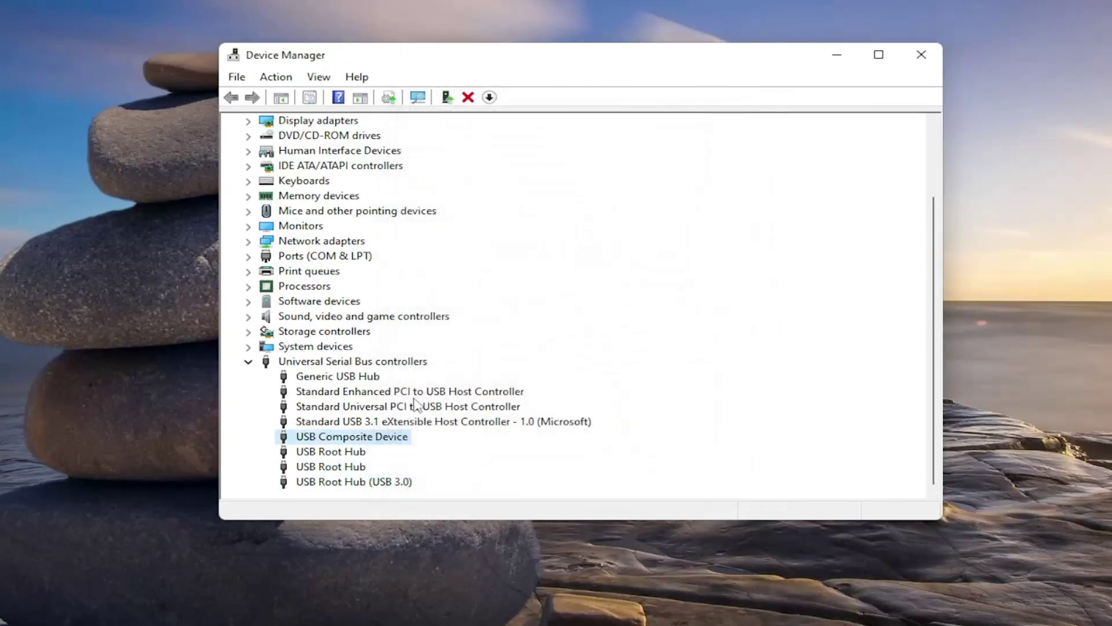
pyautogui.doubleClick(414, 421)
pyautogui.click(686, 134)
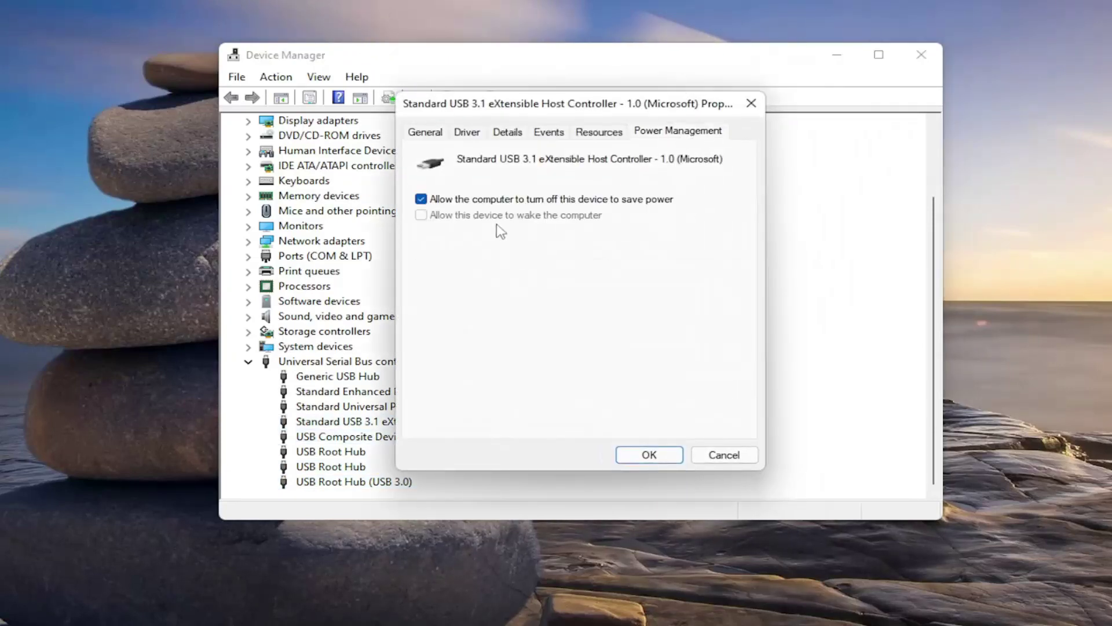
pyautogui.click(475, 200)
pyautogui.click(649, 455)
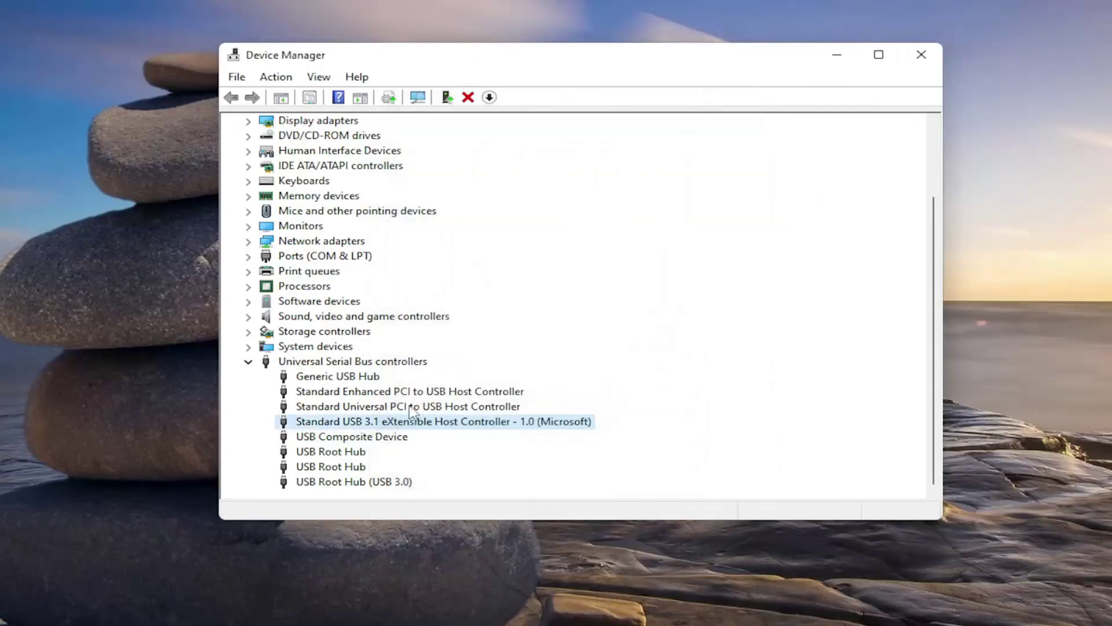
# Inspect the Universal and Enhanced PCI to USB Host Controller properties without changes
pyautogui.doubleClick(360, 406)
pyautogui.click(598, 131)
pyautogui.click(752, 103)
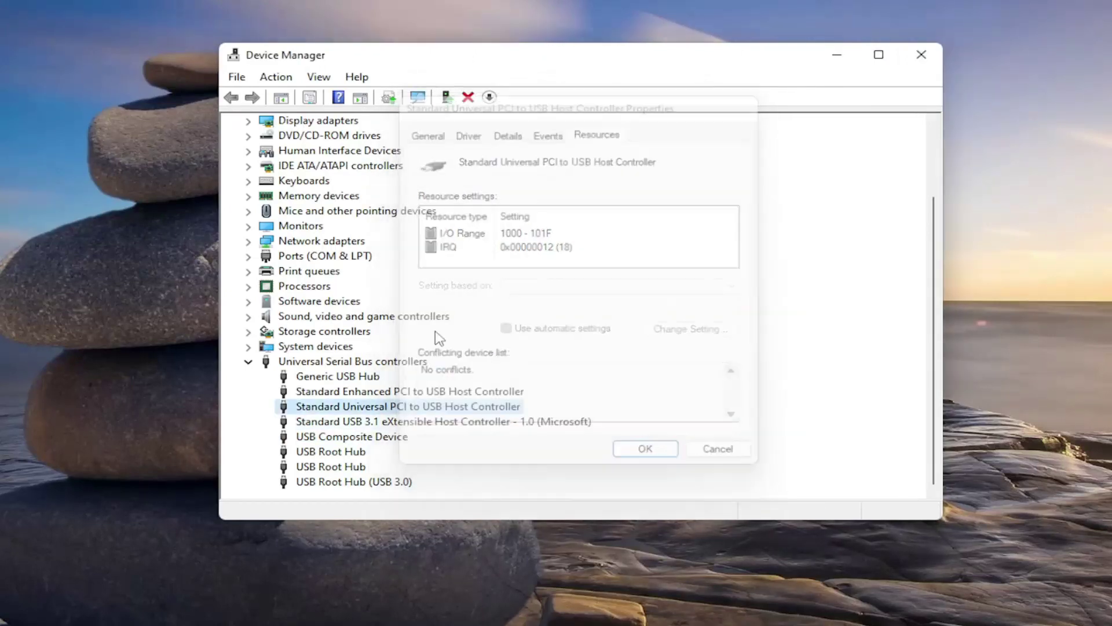
pyautogui.doubleClick(377, 391)
pyautogui.click(752, 103)
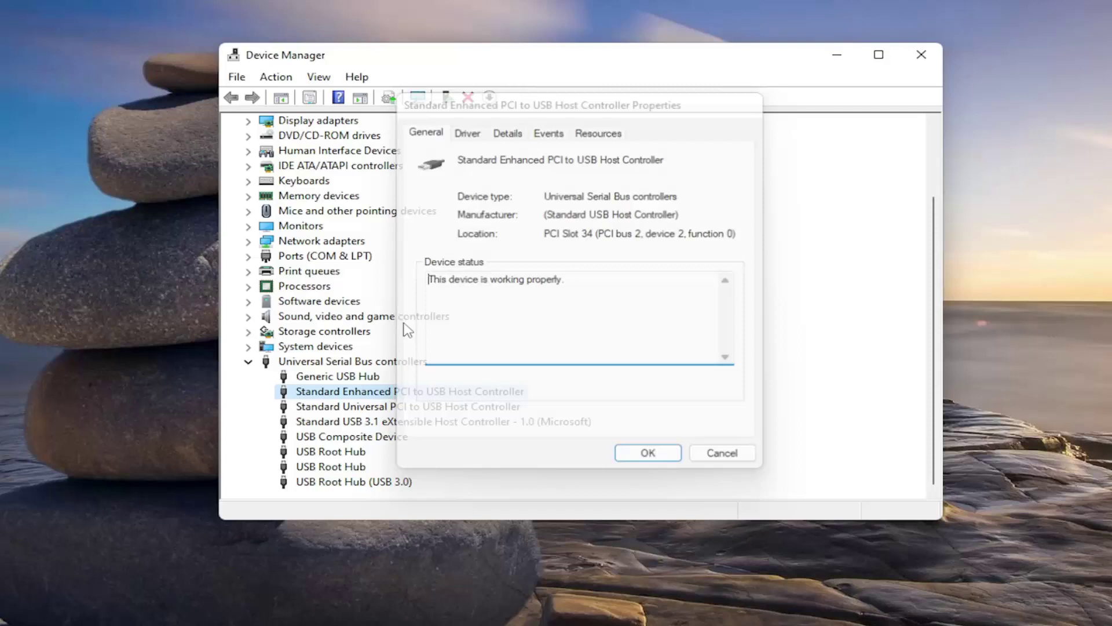
# Disable power-saving turn-off for the Generic USB Hub, then collapse the USB controllers list
pyautogui.doubleClick(338, 376)
pyautogui.click(691, 131)
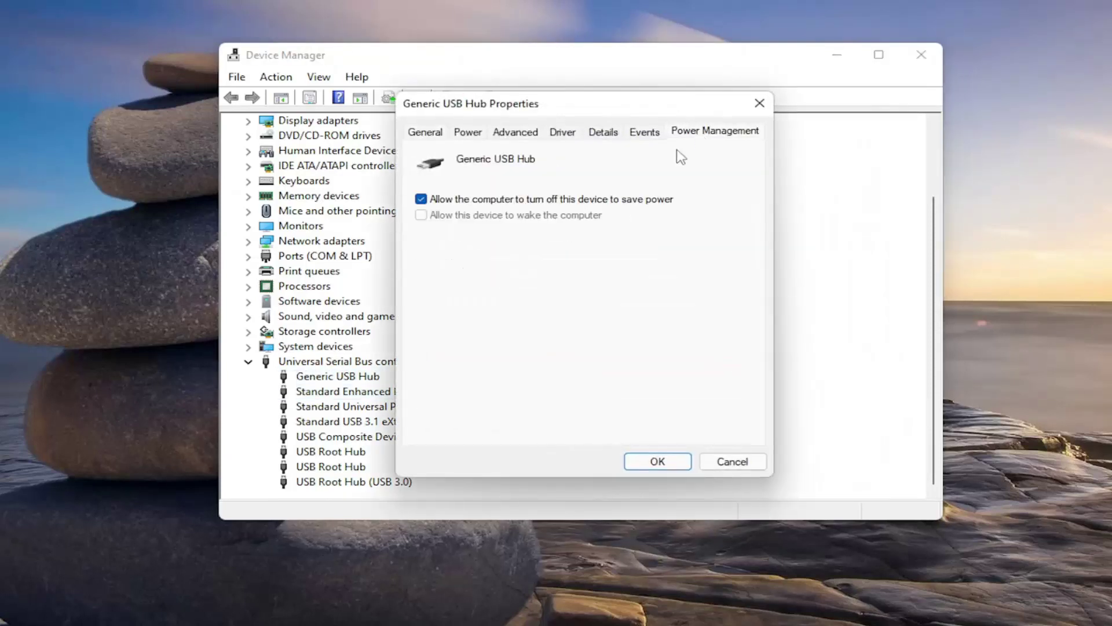
pyautogui.click(451, 200)
pyautogui.click(659, 463)
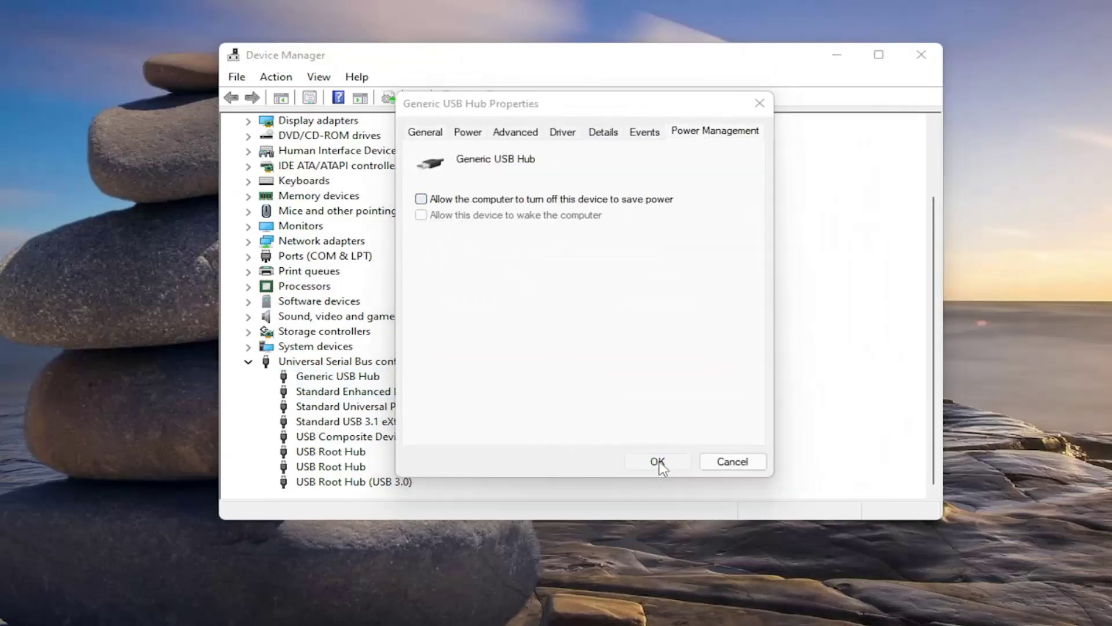
pyautogui.click(248, 361)
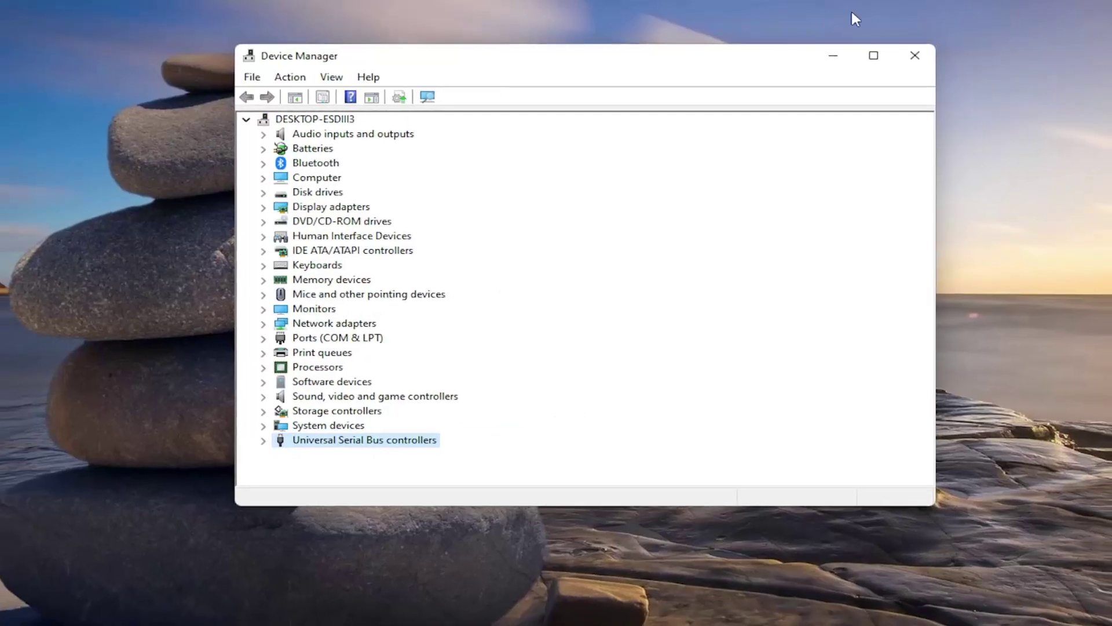
# Close Device Manager, then relaunch it by searching 'device manager'
pyautogui.click(926, 56)
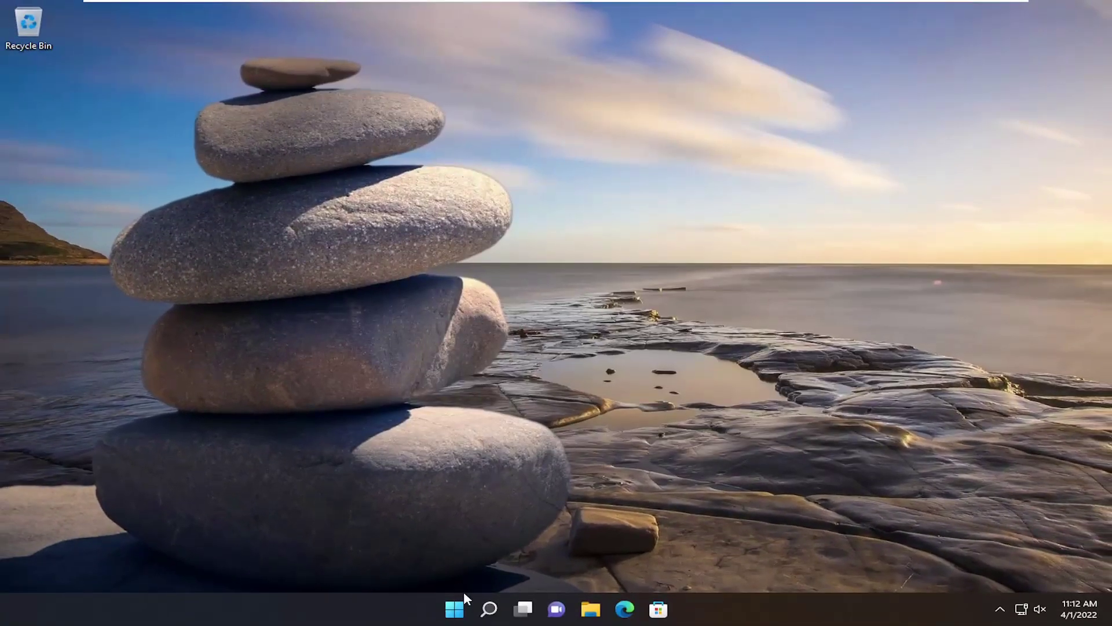
pyautogui.rightClick(455, 608)
pyautogui.click(486, 613)
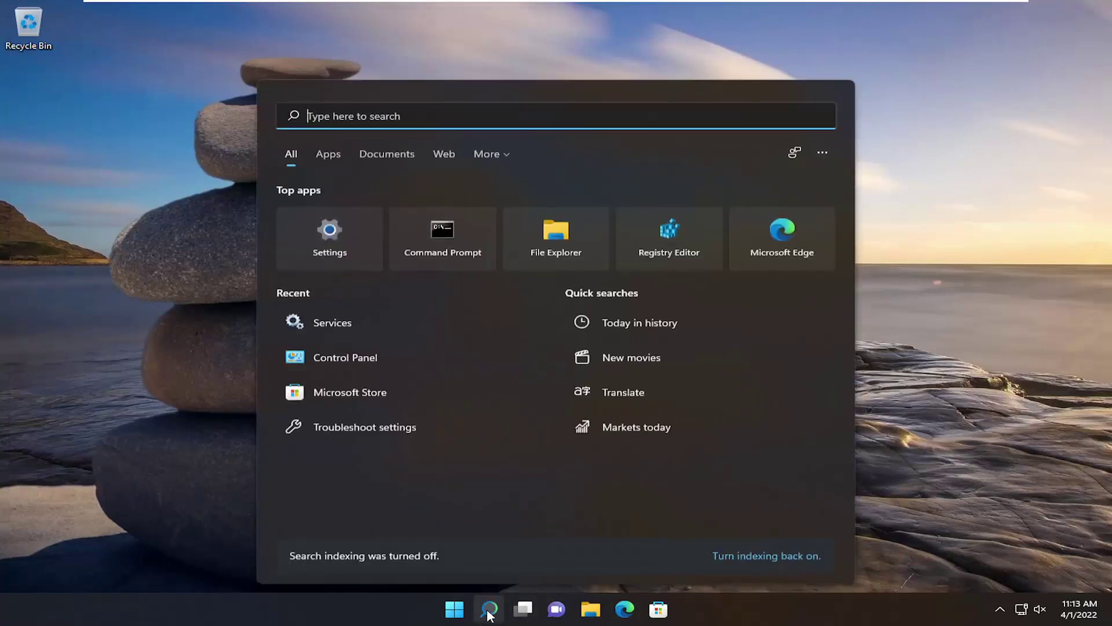
pyautogui.write('device manager')
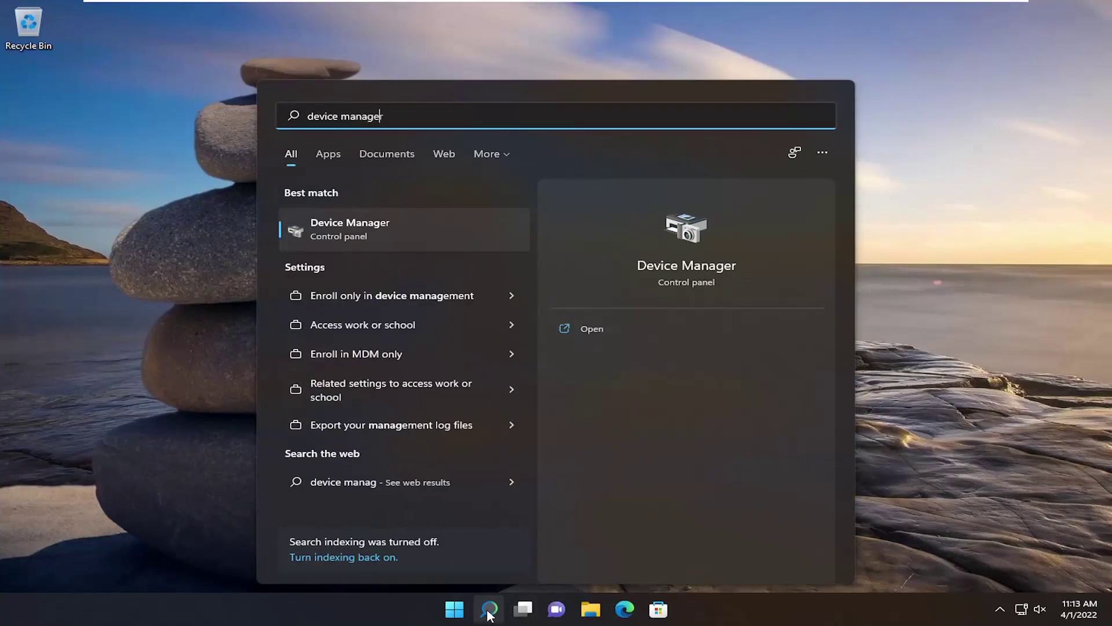
pyautogui.click(353, 229)
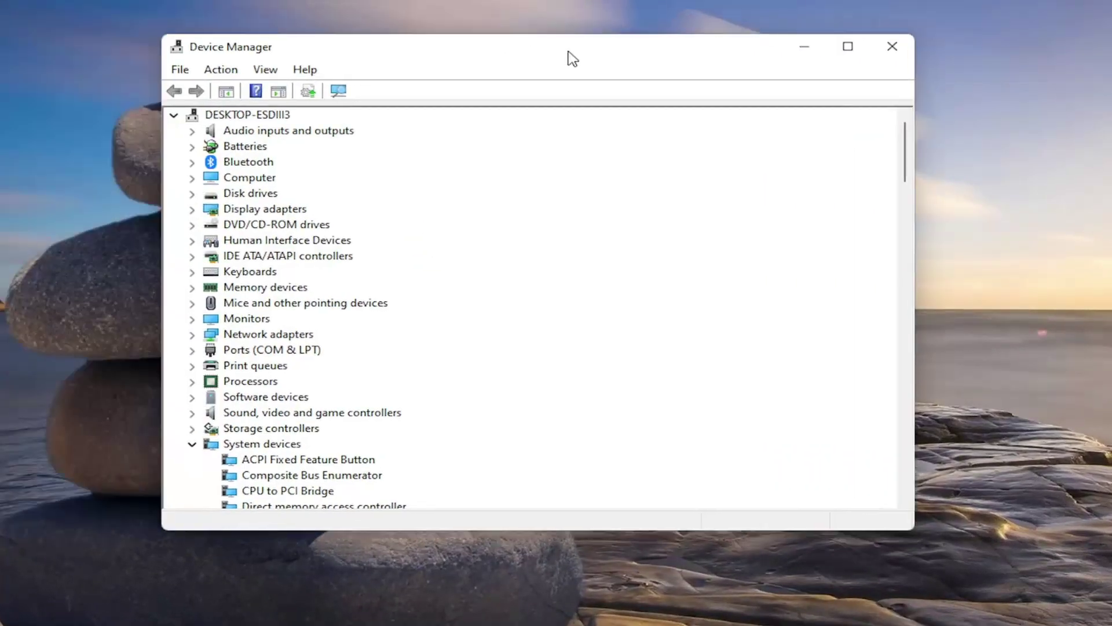
# Collapse System devices and expand Universal Serial Bus controllers
pyautogui.moveTo(573, 58); pyautogui.dragTo(642, 62)
pyautogui.scroll(-3, 521, 380)
pyautogui.click(258, 308)
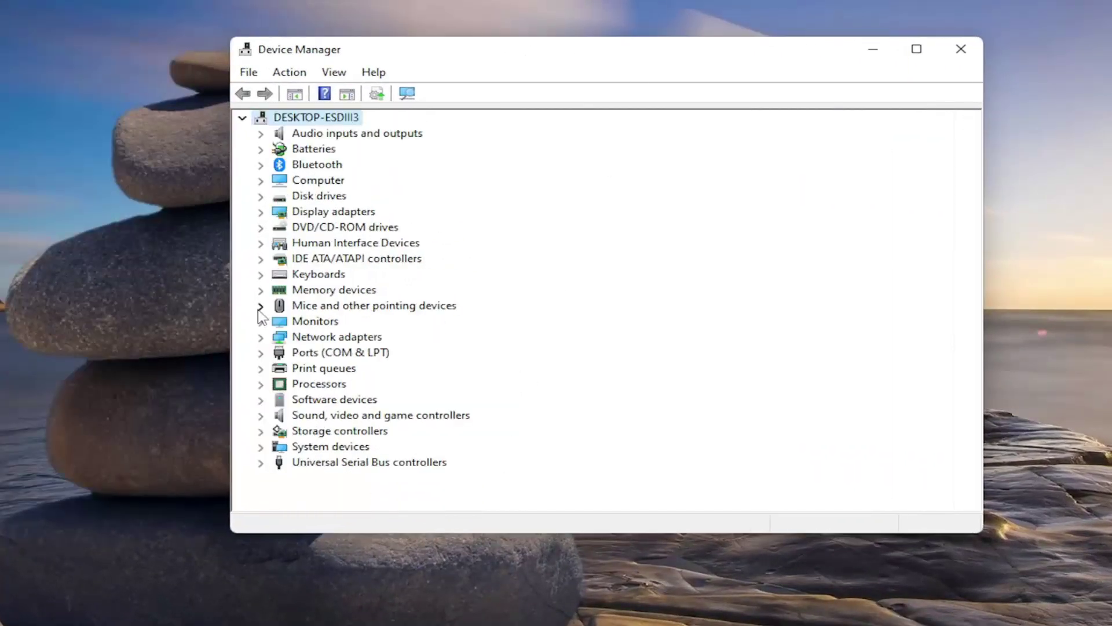
pyautogui.doubleClick(352, 463)
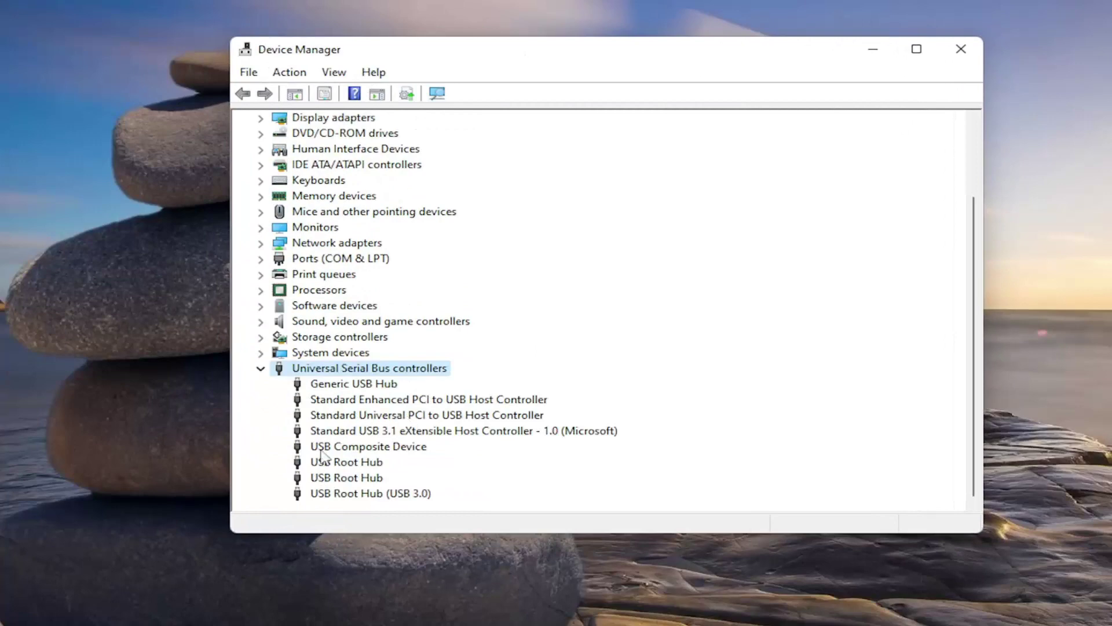
# Reinstall the first USB Root Hub driver from the compatible drivers list
pyautogui.rightClick(341, 464)
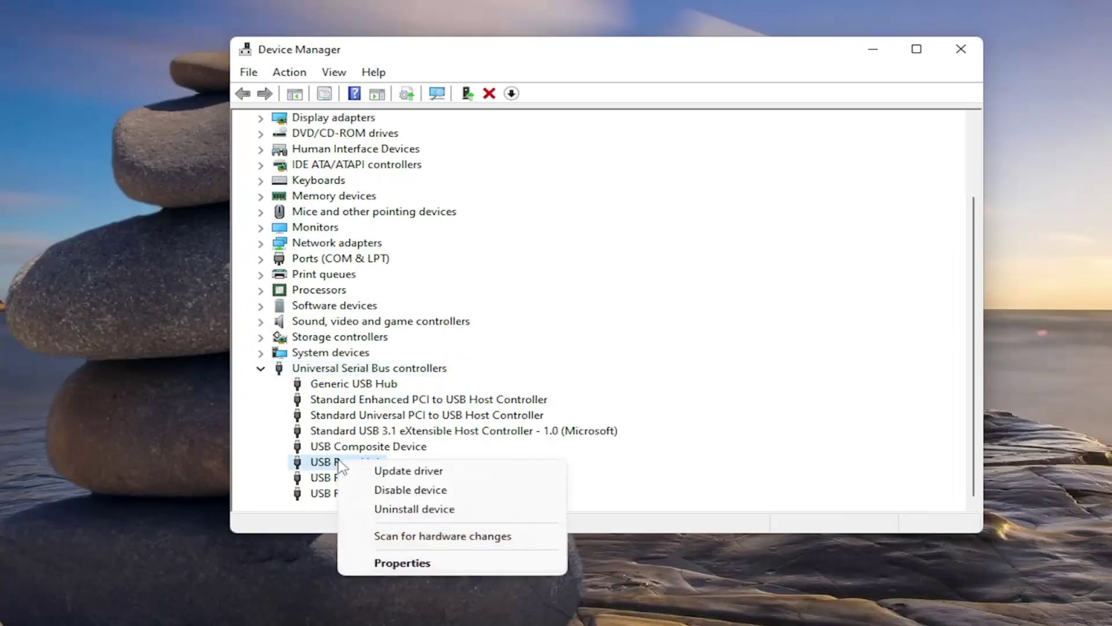
pyautogui.click(387, 470)
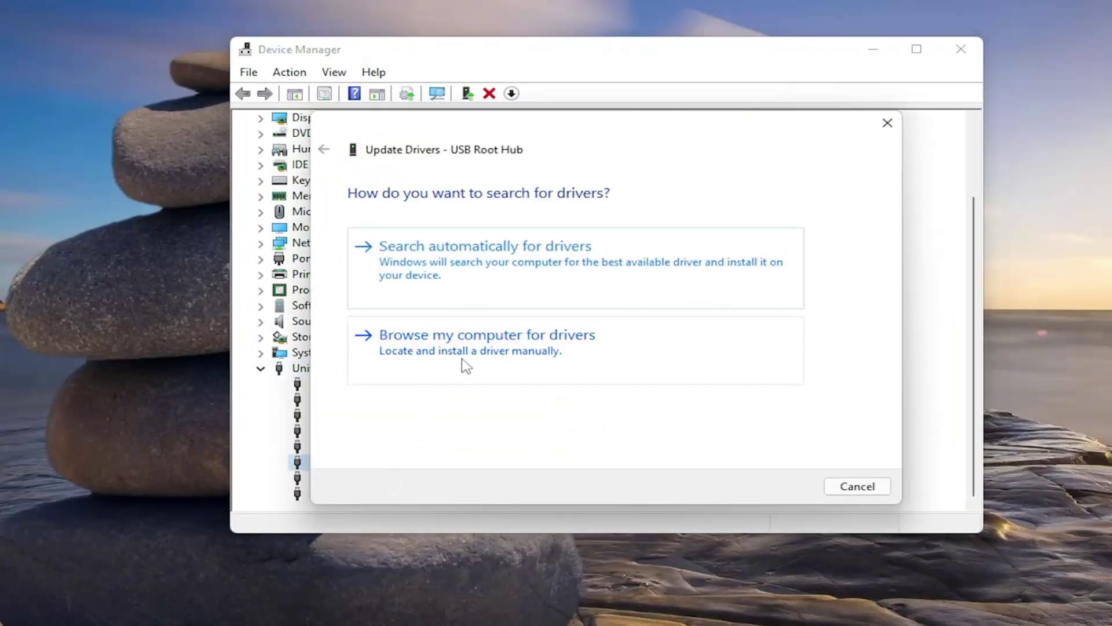
pyautogui.click(466, 350)
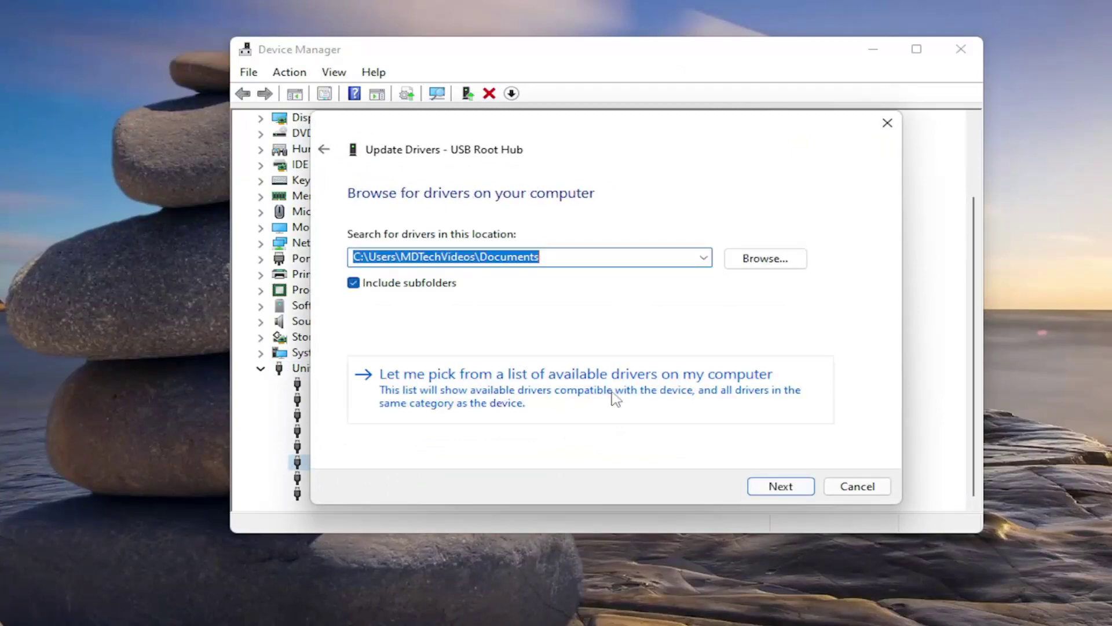
pyautogui.click(695, 387)
pyautogui.click(438, 337)
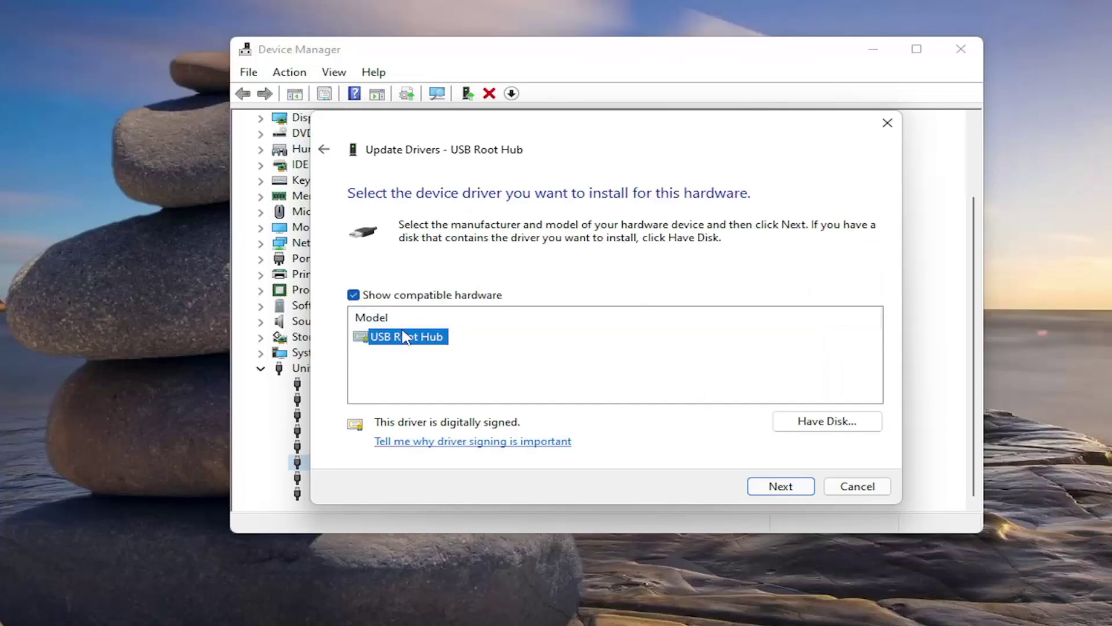
pyautogui.click(778, 489)
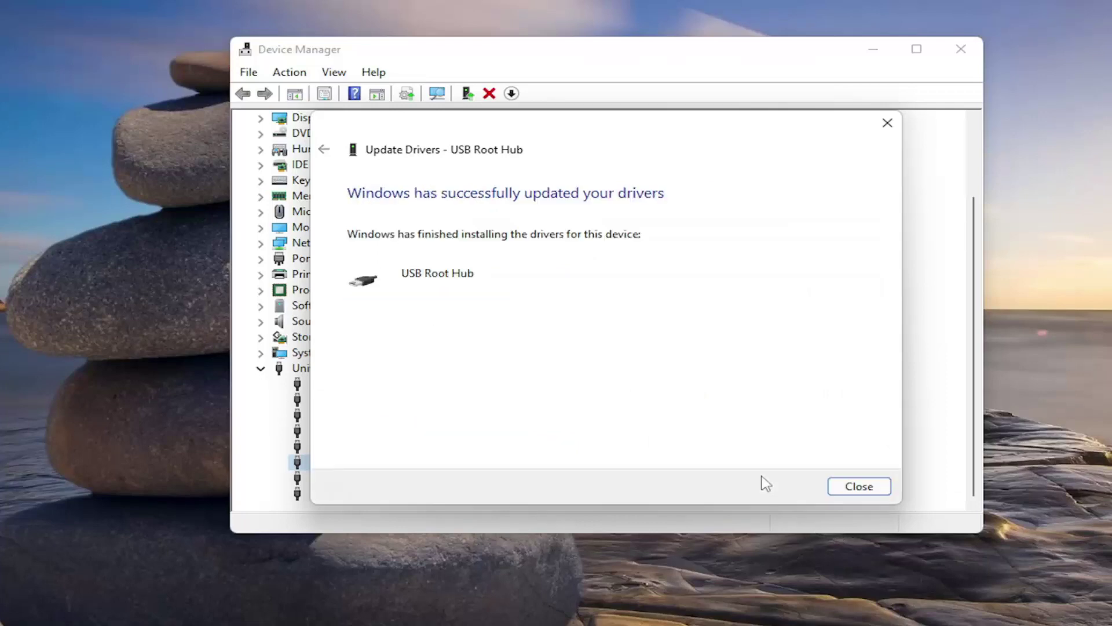
pyautogui.click(859, 488)
# Reinstall the second USB Root Hub driver from the compatible drivers on the computer
pyautogui.scroll(-1, 379, 473)
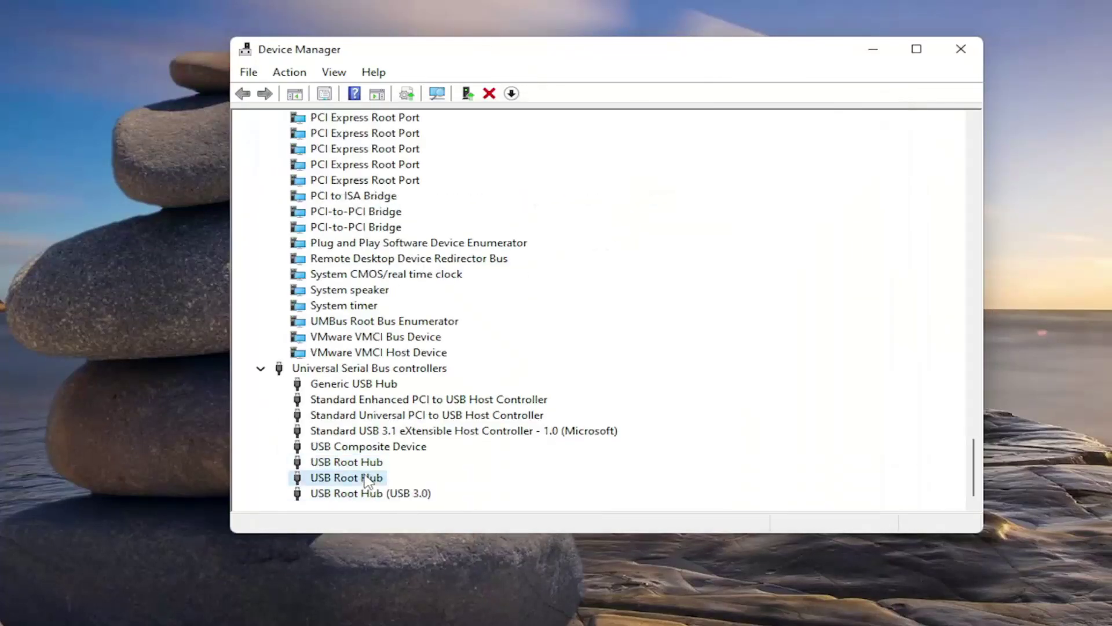
pyautogui.doubleClick(343, 478)
pyautogui.press('Escape')
pyautogui.rightClick(323, 480)
pyautogui.click(397, 492)
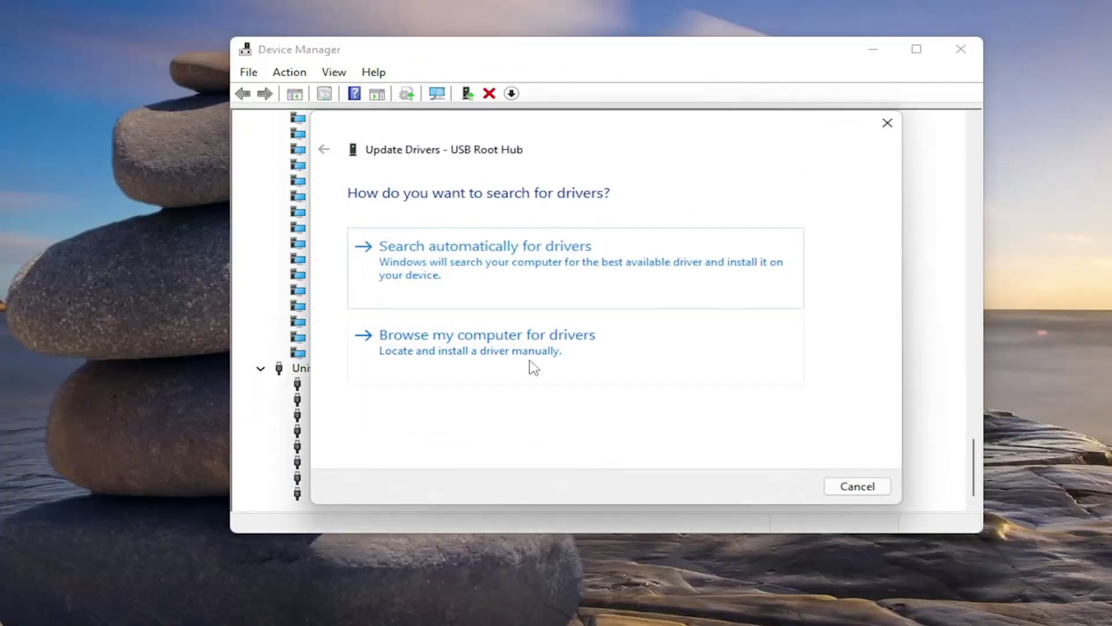
pyautogui.click(531, 365)
pyautogui.click(531, 440)
pyautogui.click(785, 487)
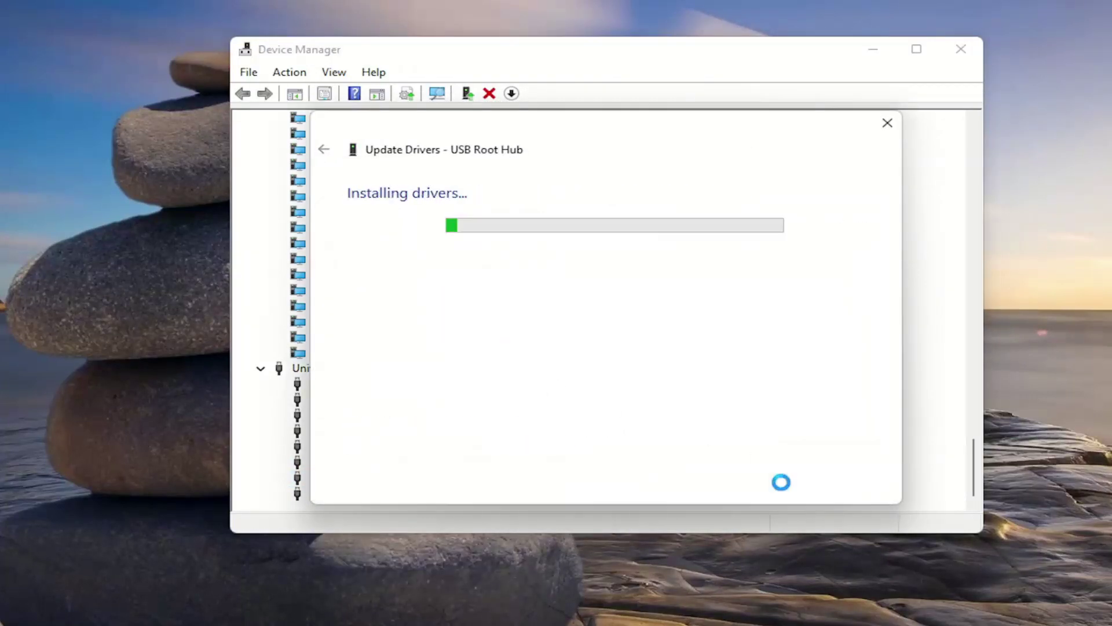
pyautogui.click(859, 487)
# Reinstall the USB Root Hub (USB 3.0) driver from the compatible drivers on the computer
pyautogui.doubleClick(368, 495)
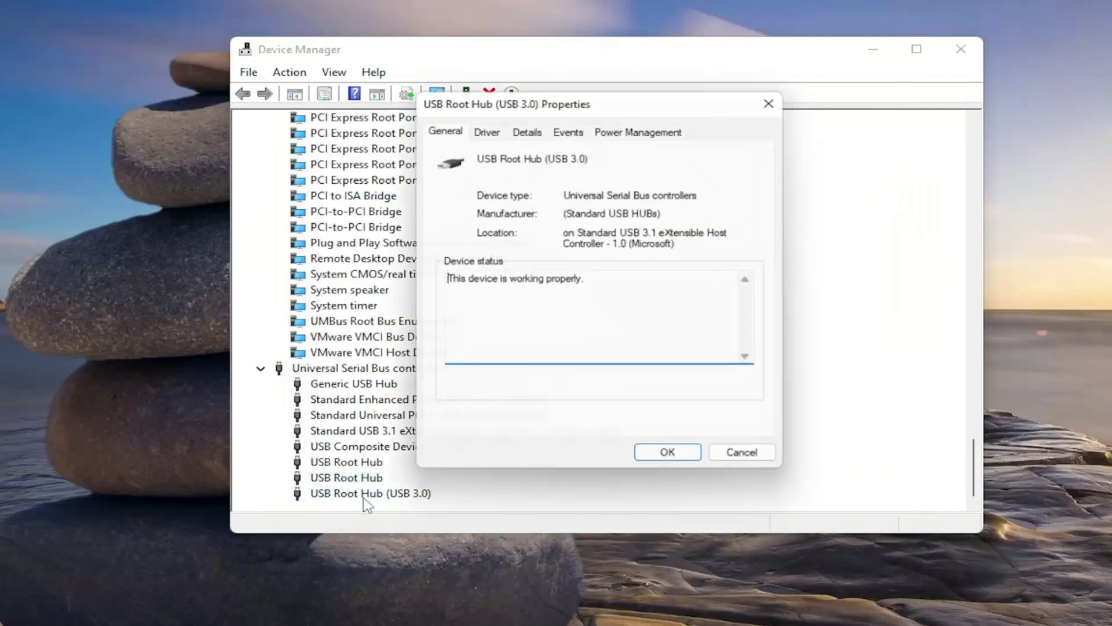
pyautogui.click(771, 462)
pyautogui.rightClick(351, 494)
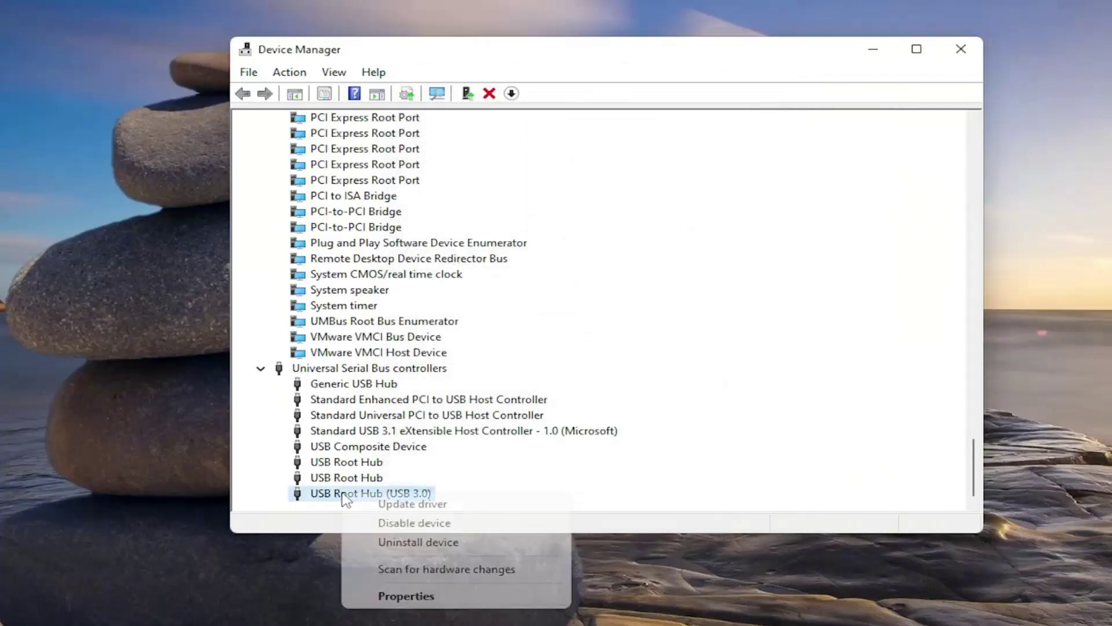
pyautogui.click(416, 504)
pyautogui.click(505, 335)
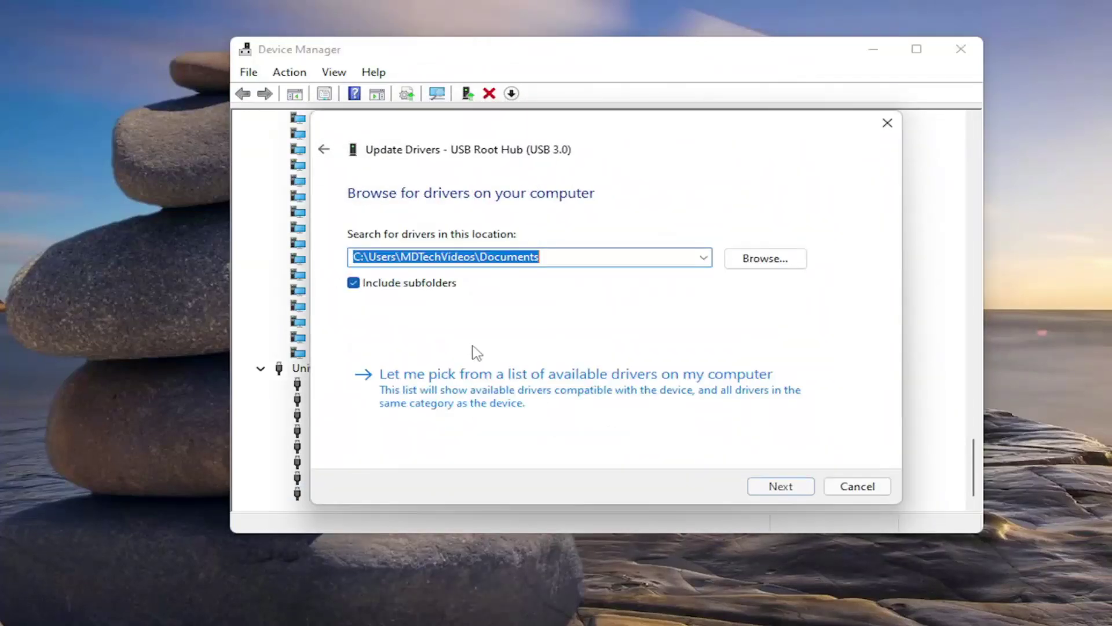
pyautogui.click(464, 433)
pyautogui.click(789, 493)
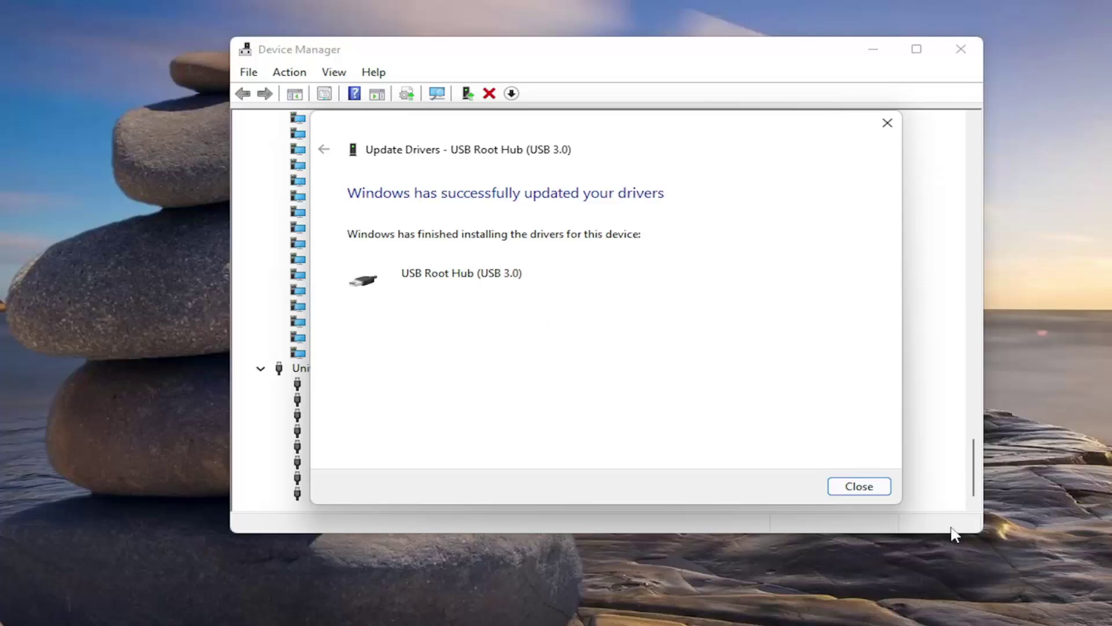
pyautogui.click(859, 486)
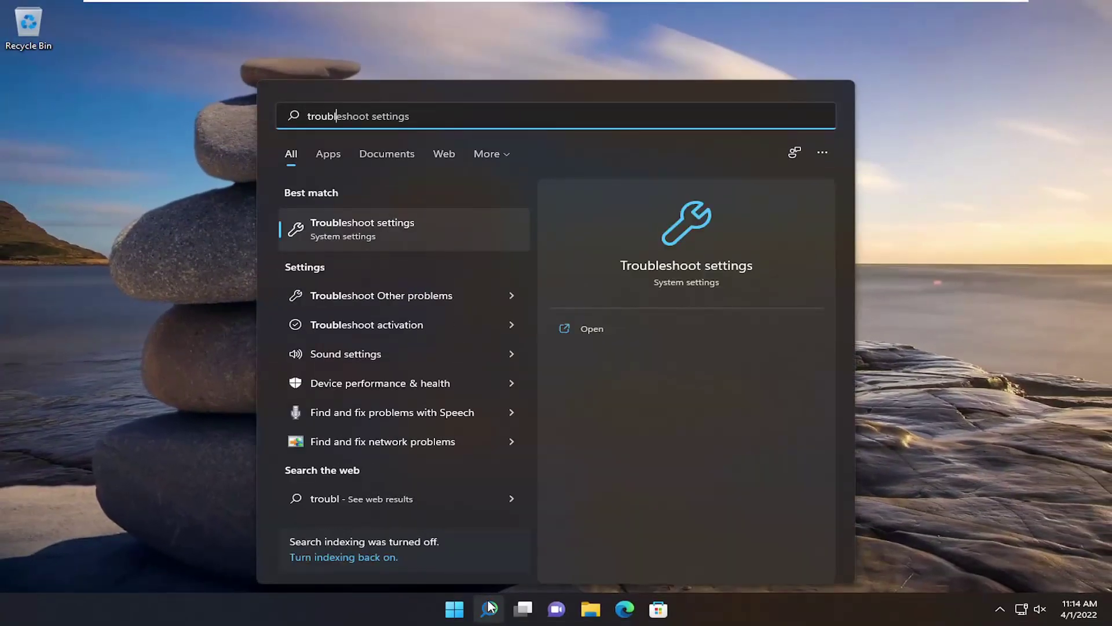
# Search 'troubleshoot' and open the Troubleshoot settings page
pyautogui.write('ot')
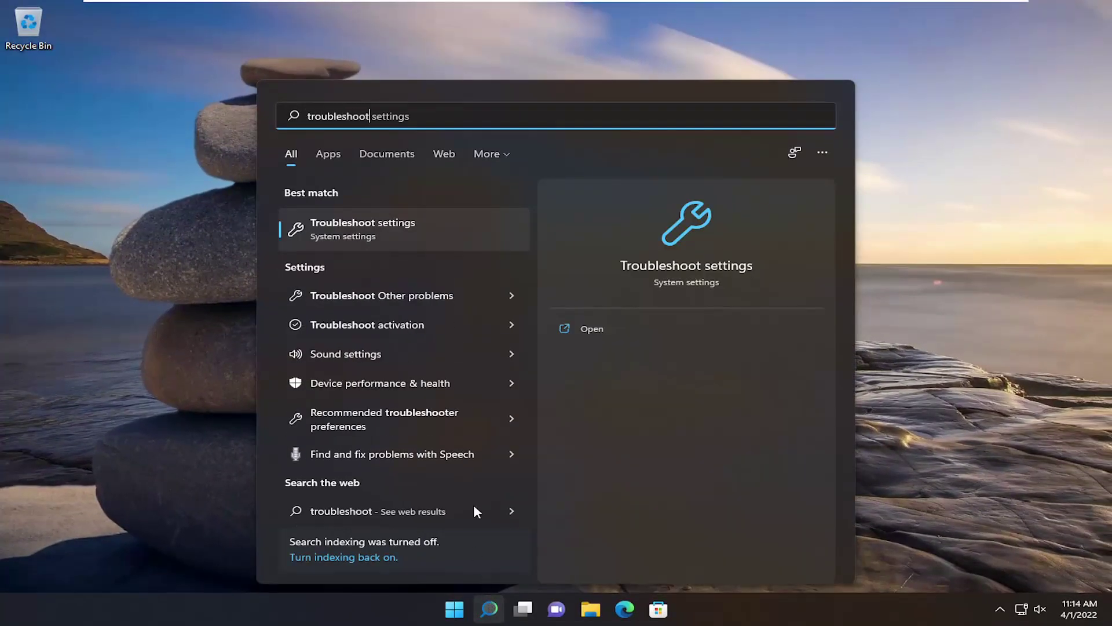
pyautogui.click(377, 233)
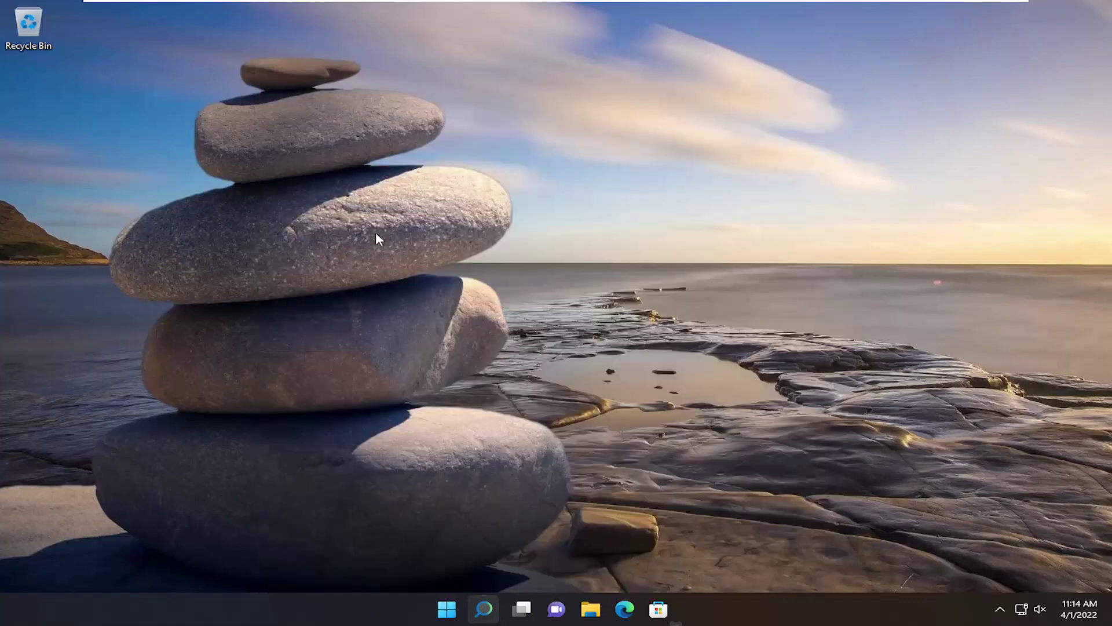
# Run the Keyboard troubleshooter from Other troubleshooters and close it when finished
pyautogui.scroll(-1, 569, 356)
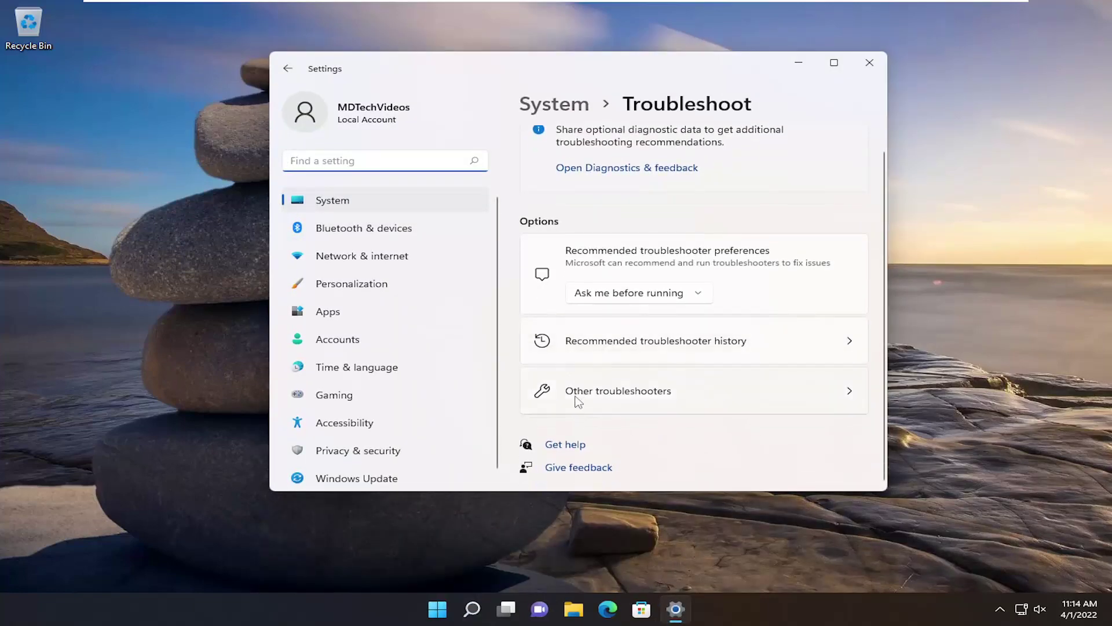
pyautogui.click(645, 395)
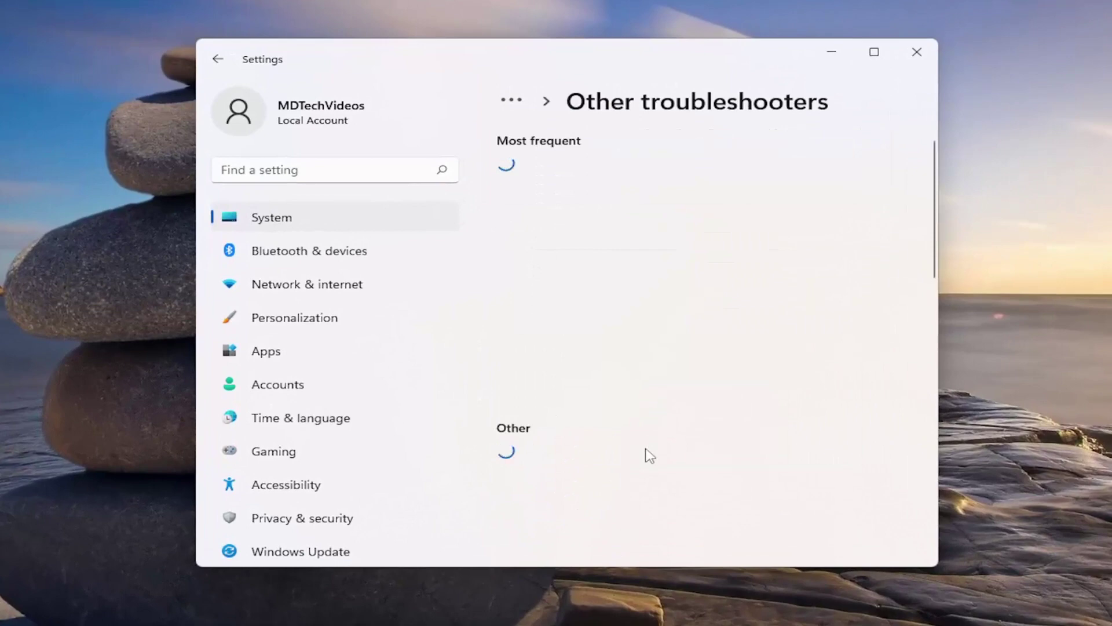
pyautogui.scroll(-5, 537, 424)
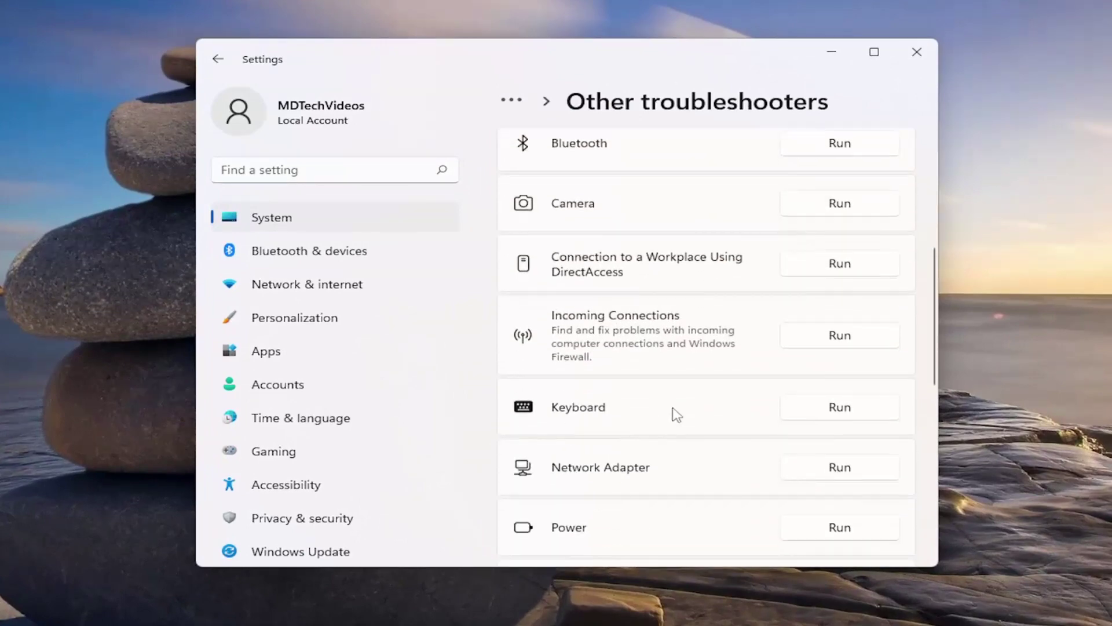
pyautogui.click(838, 411)
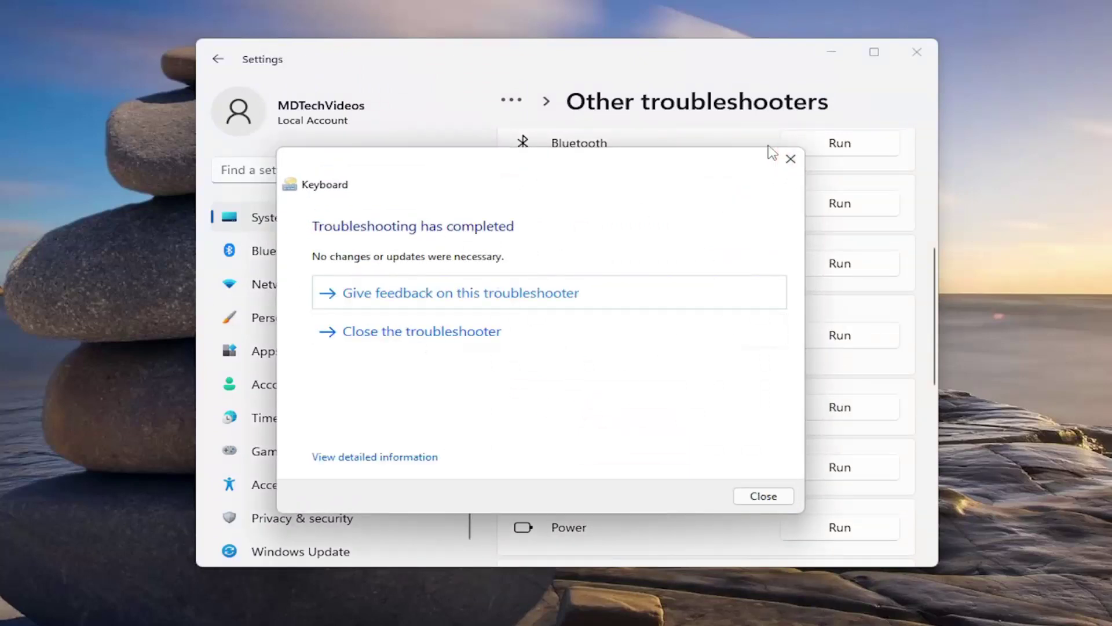
pyautogui.click(790, 159)
# Close the Settings window to return to the desktop
pyautogui.scroll(-1, 728, 366)
pyautogui.scroll(-6, 727, 366)
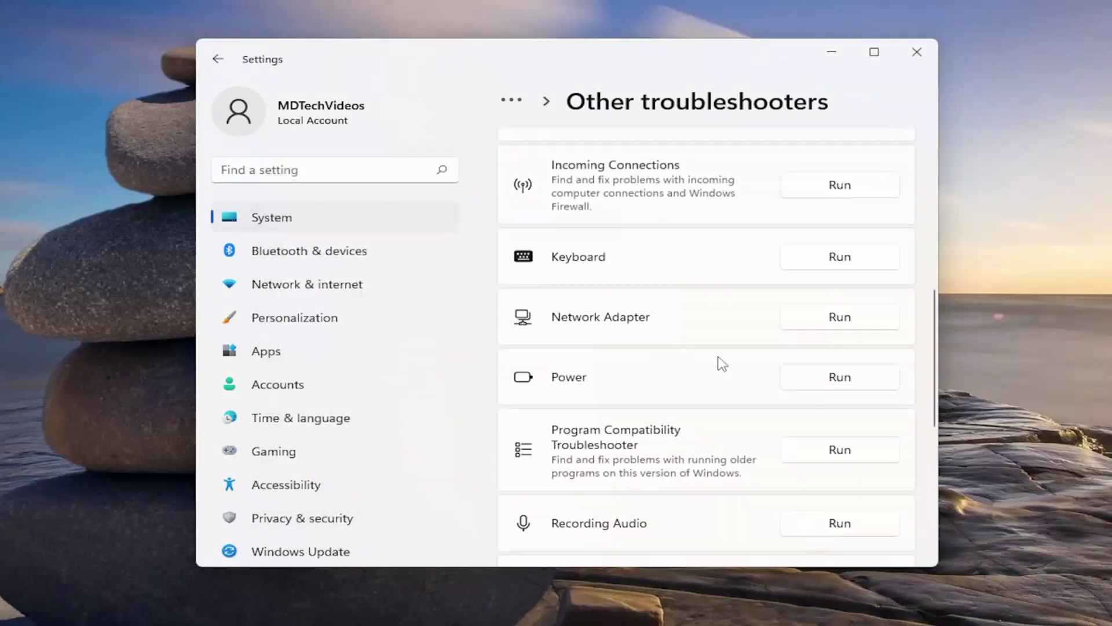
pyautogui.scroll(-2, 723, 364)
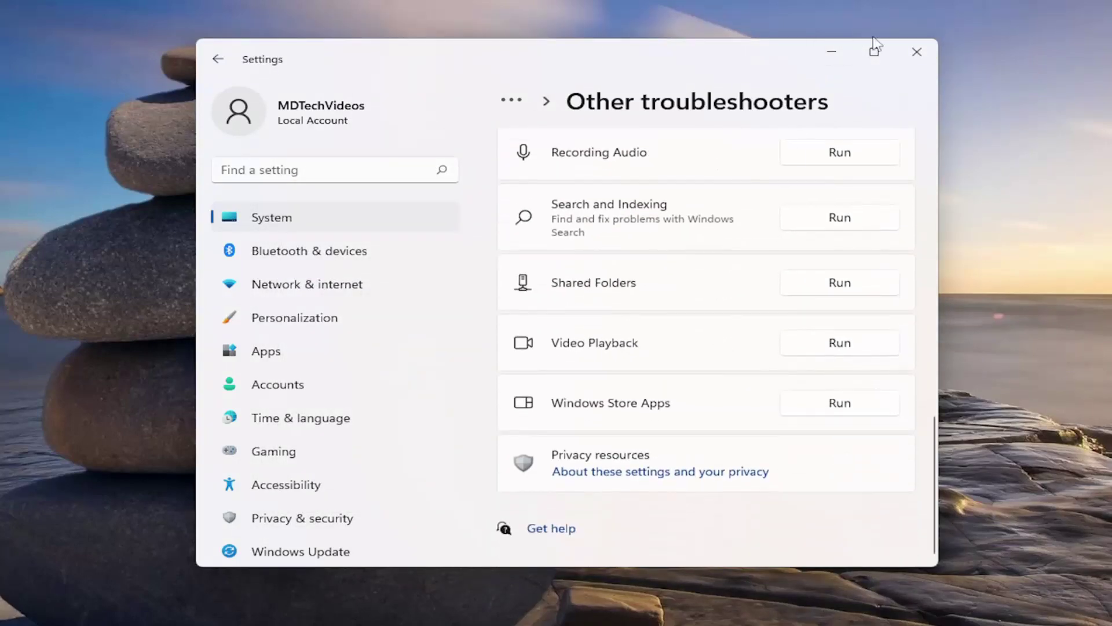
pyautogui.click(905, 52)
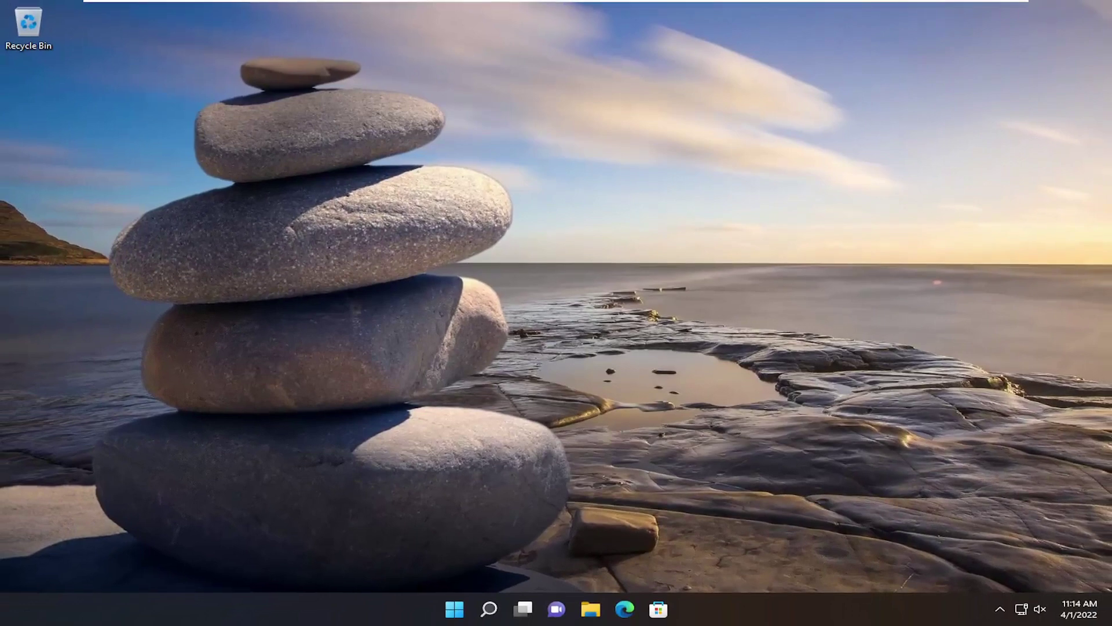